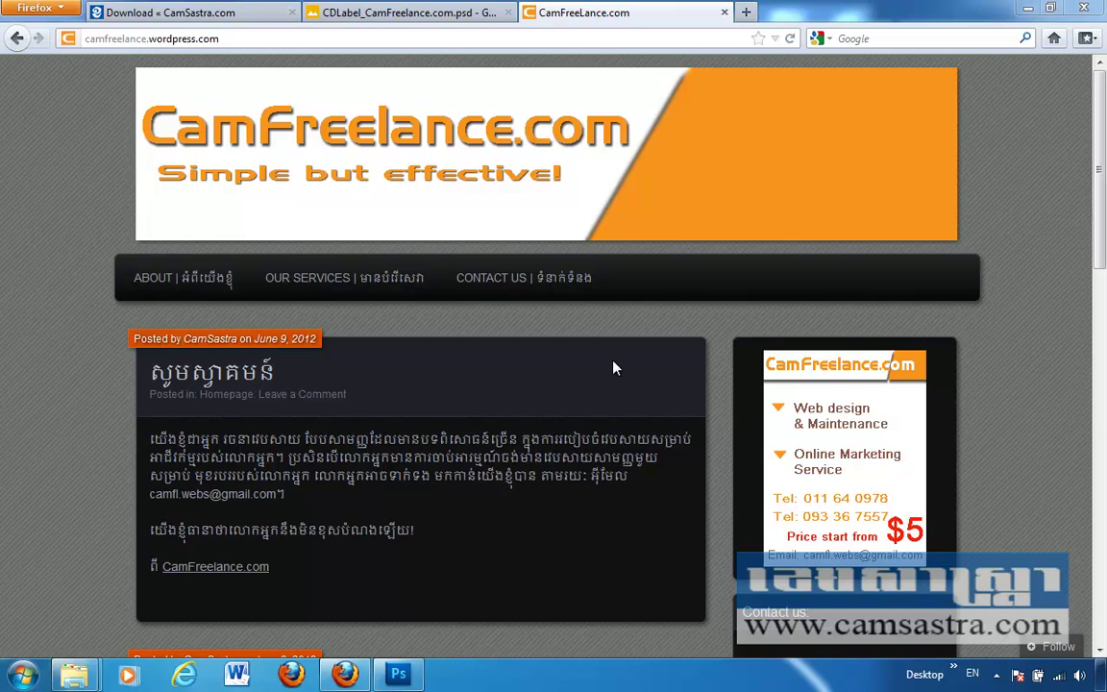
Switch Firefox to the "Download « CamSastra.com" tab.
{"action": "left_click", "coordinate": [204, 16]}
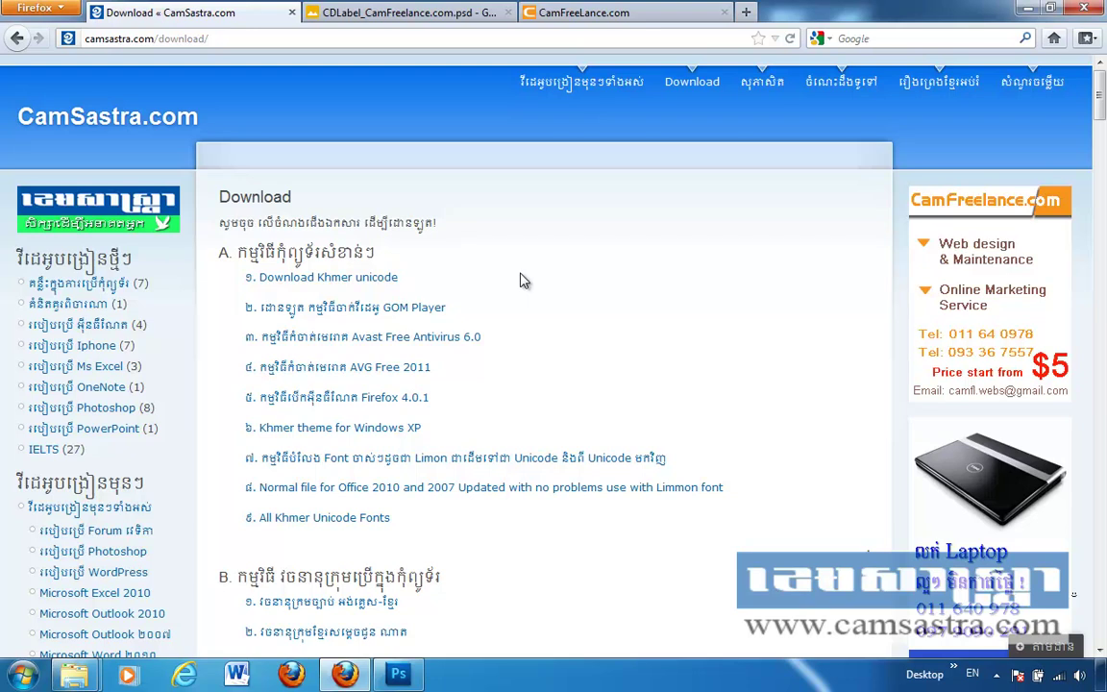
Scroll the download page and switch to the CDLabel_CamFreelance.com.psd Google Docs tab.
{"action": "scroll", "coordinate": [519, 281], "scroll_direction": "down", "scroll_amount": 5}
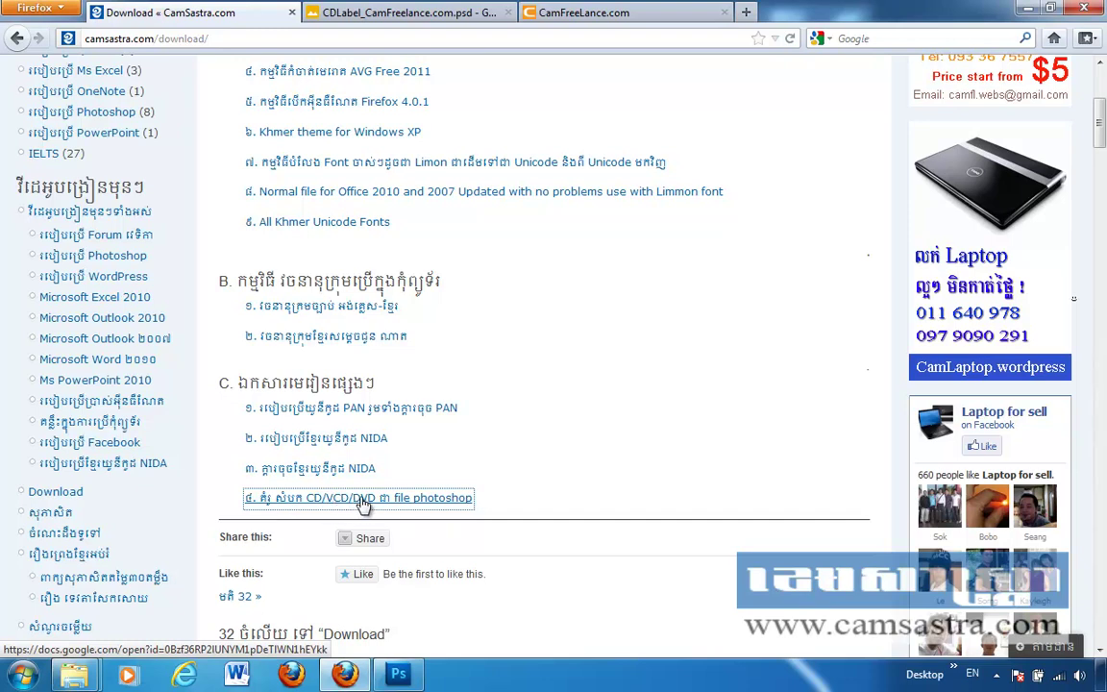
{"action": "left_click", "coordinate": [410, 15]}
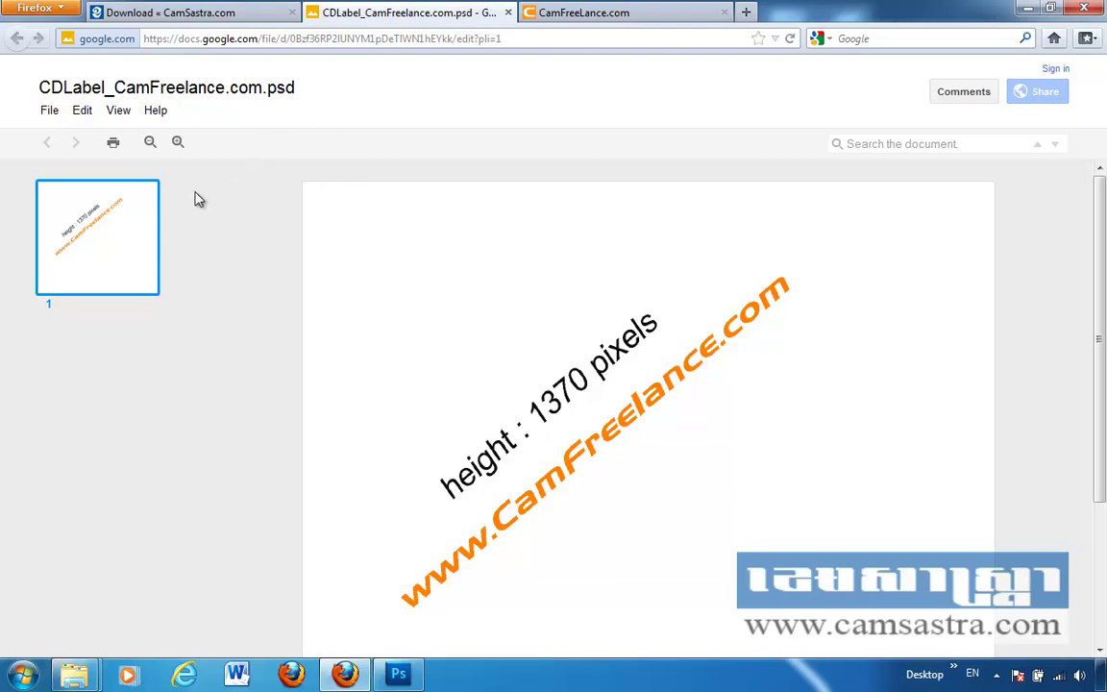
Download CDLabel_CamFreelance.com.psd with Save File and select it in the Downloads window.
{"action": "left_click", "coordinate": [49, 114]}
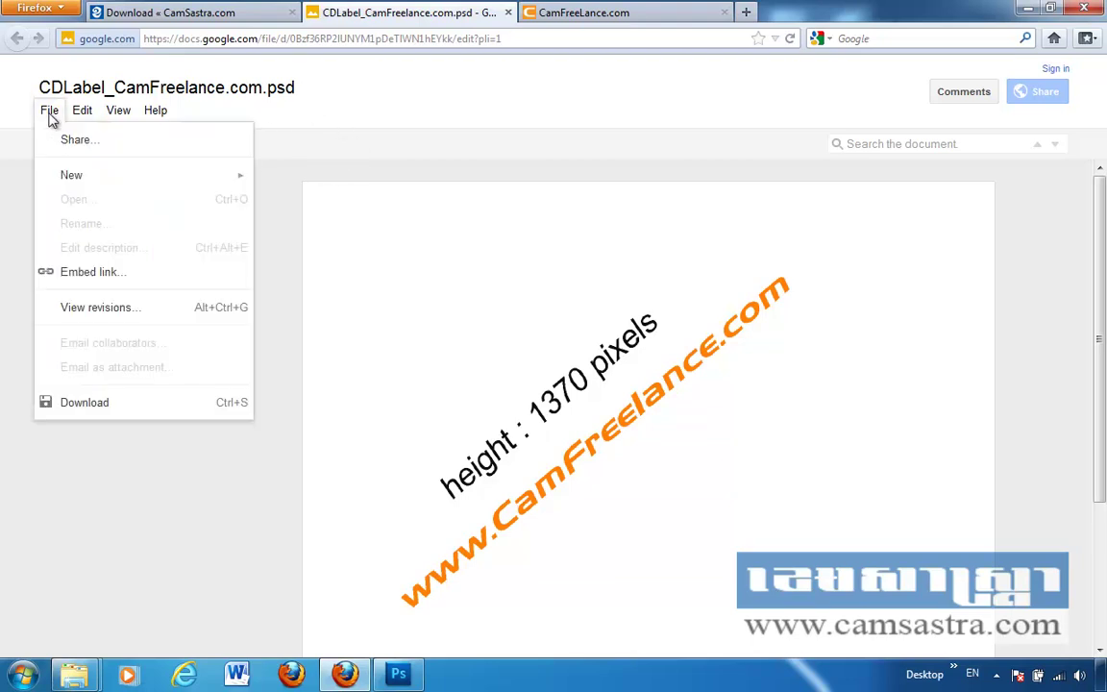
{"action": "left_click", "coordinate": [91, 404]}
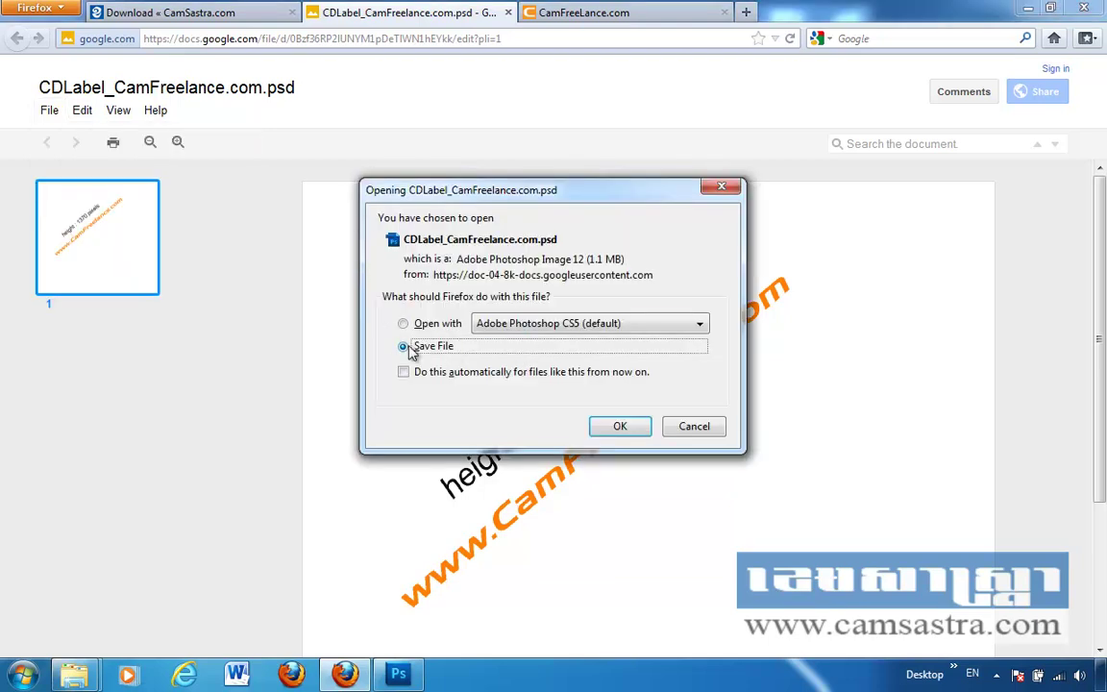
{"action": "left_click", "coordinate": [621, 429]}
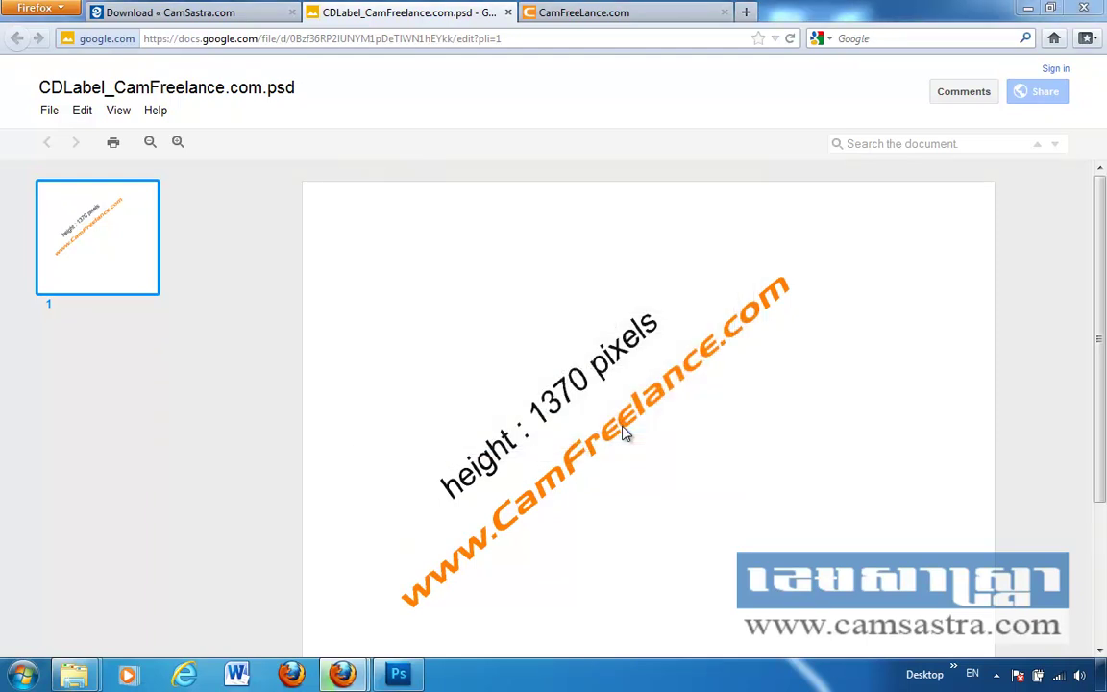
{"action": "left_click", "coordinate": [82, 103]}
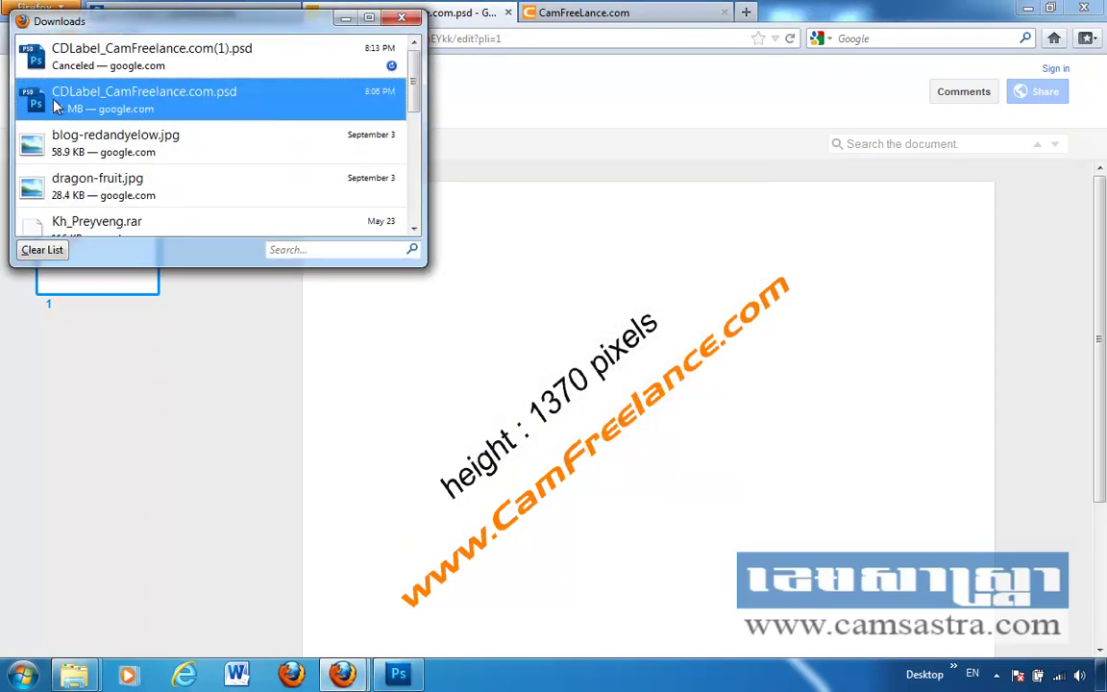
Open the Windows folder containing the downloaded CDLabel_CamFreelance.com.psd.
{"action": "right_click", "coordinate": [116, 103]}
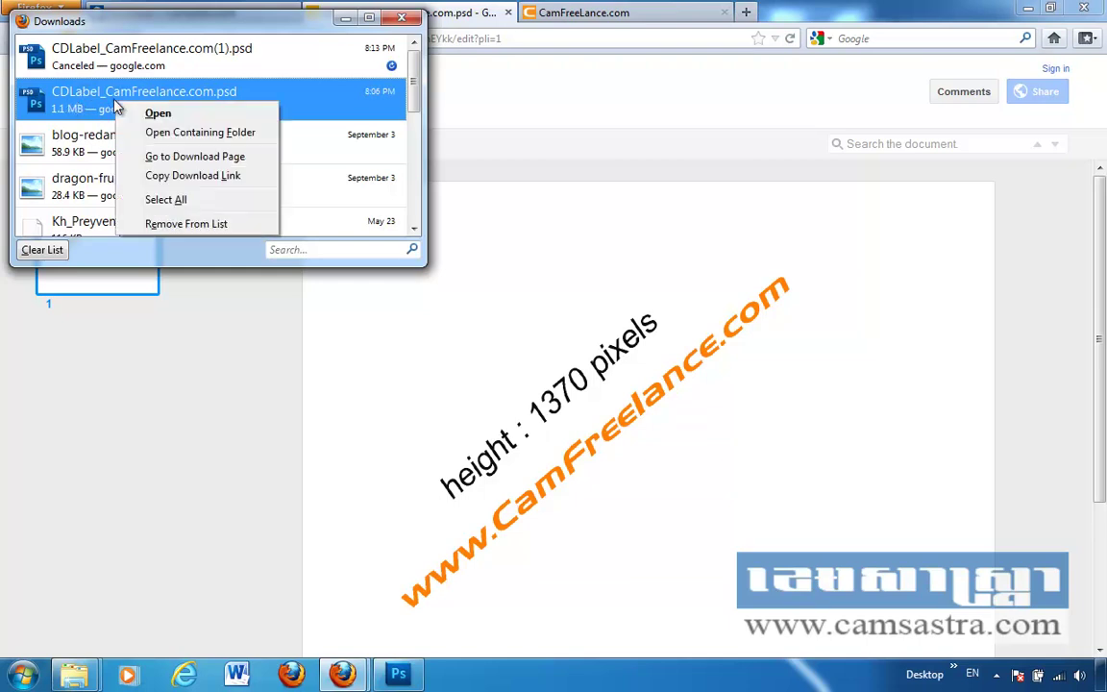
{"action": "left_click", "coordinate": [199, 134]}
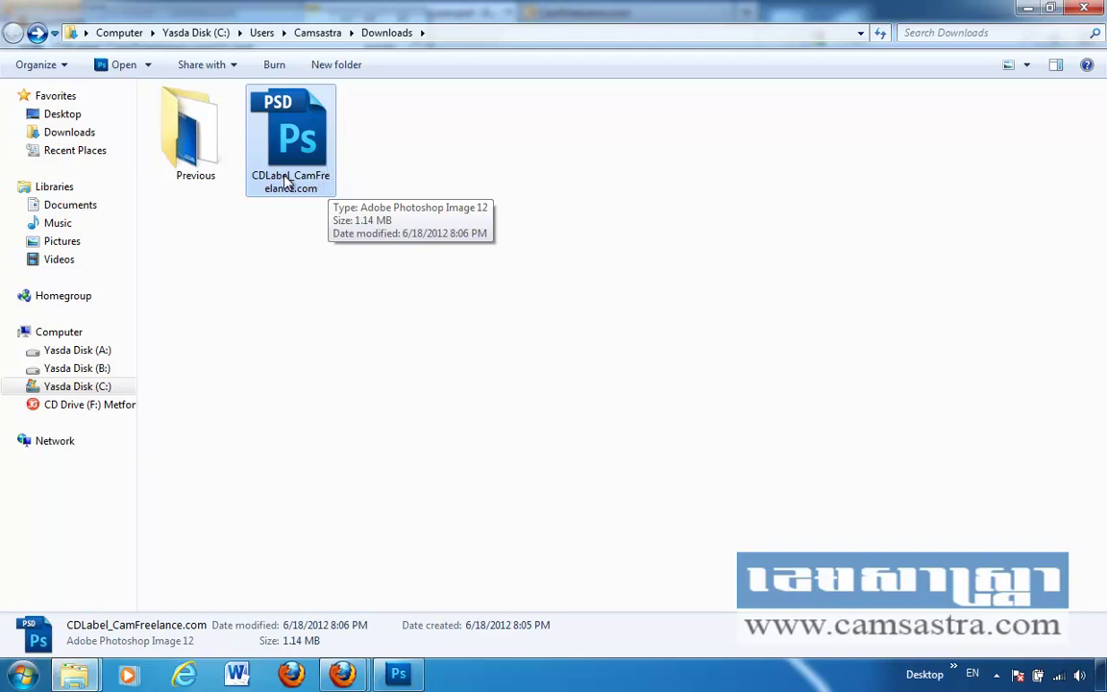
Return to the Downloads Explorer window and open CDLabel_CamFreelance.com.psd in Photoshop.
{"action": "mouse_move", "coordinate": [398, 674]}
{"action": "left_click", "coordinate": [409, 675]}
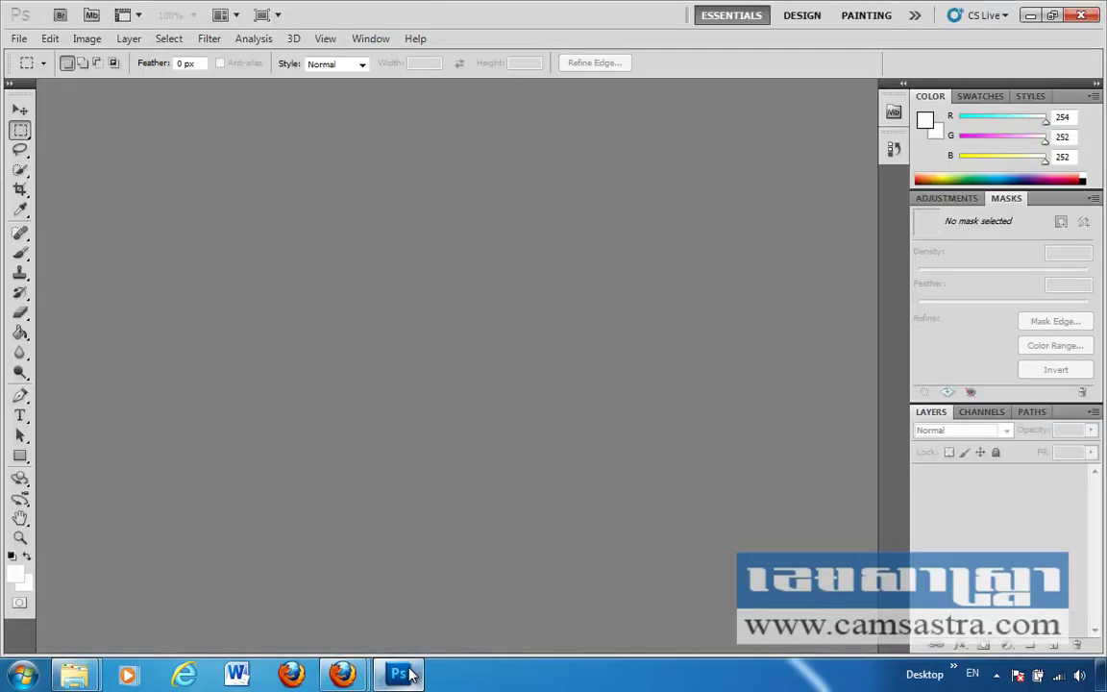
{"action": "left_click", "coordinate": [18, 38]}
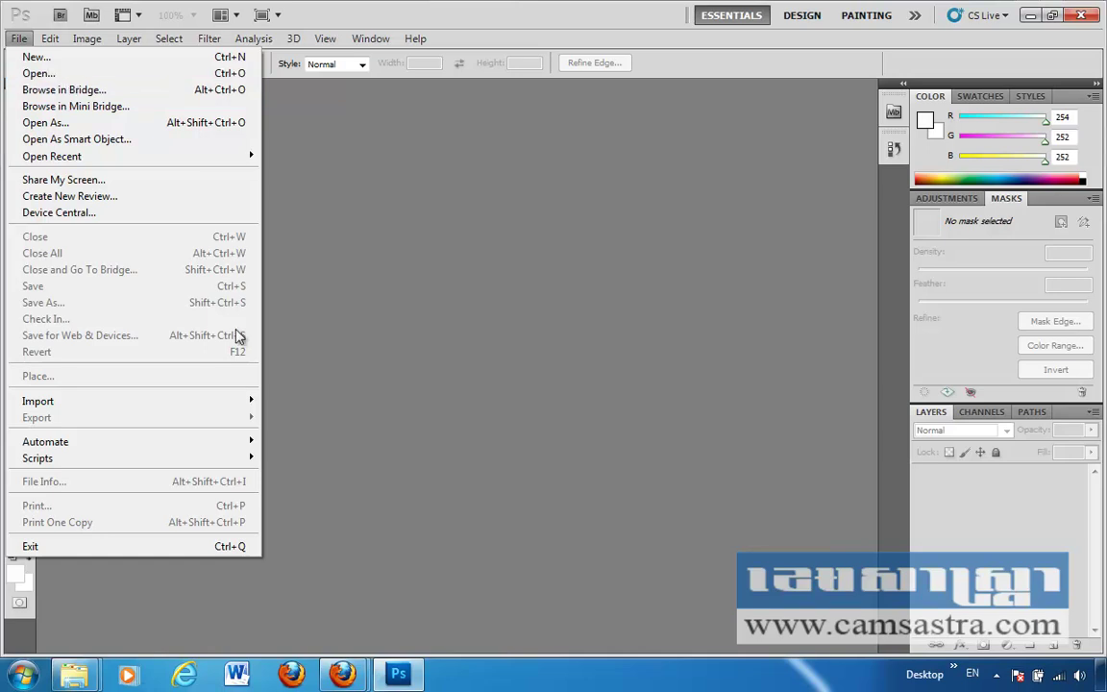
{"action": "left_click", "coordinate": [72, 680]}
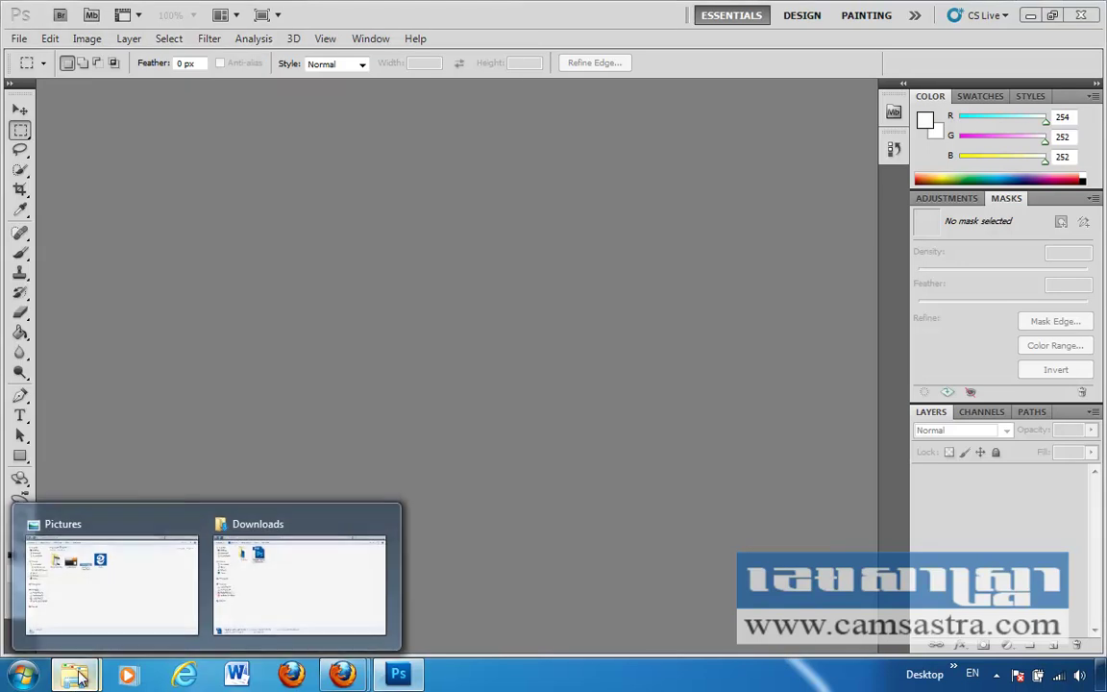
{"action": "left_click", "coordinate": [271, 519]}
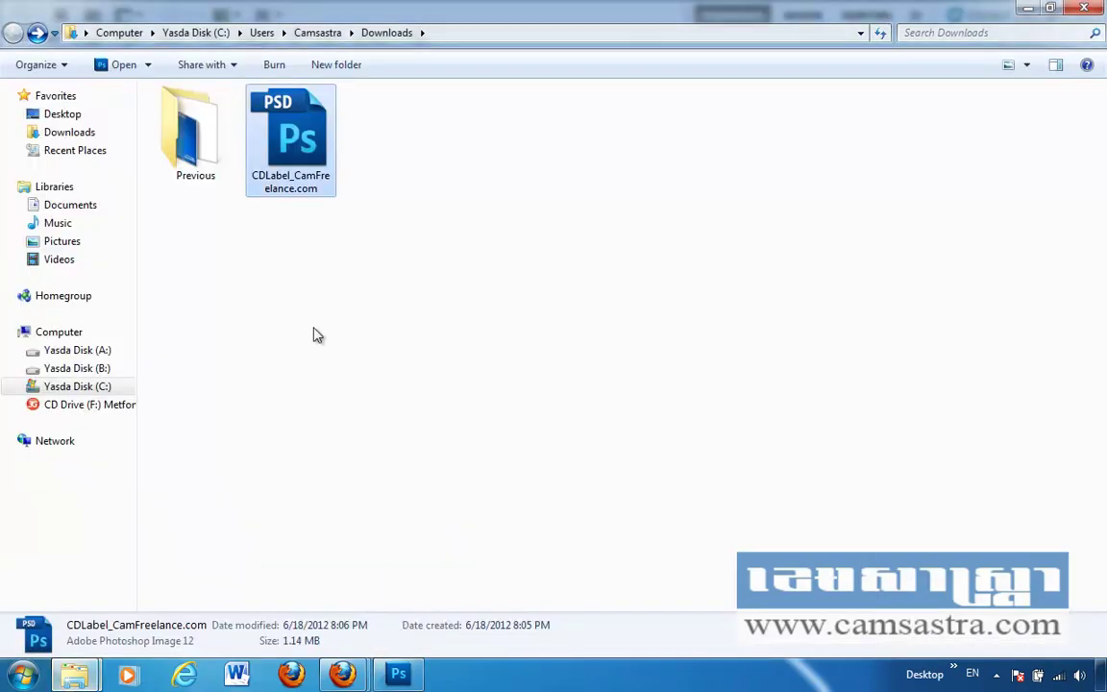
{"action": "double_click", "coordinate": [294, 138]}
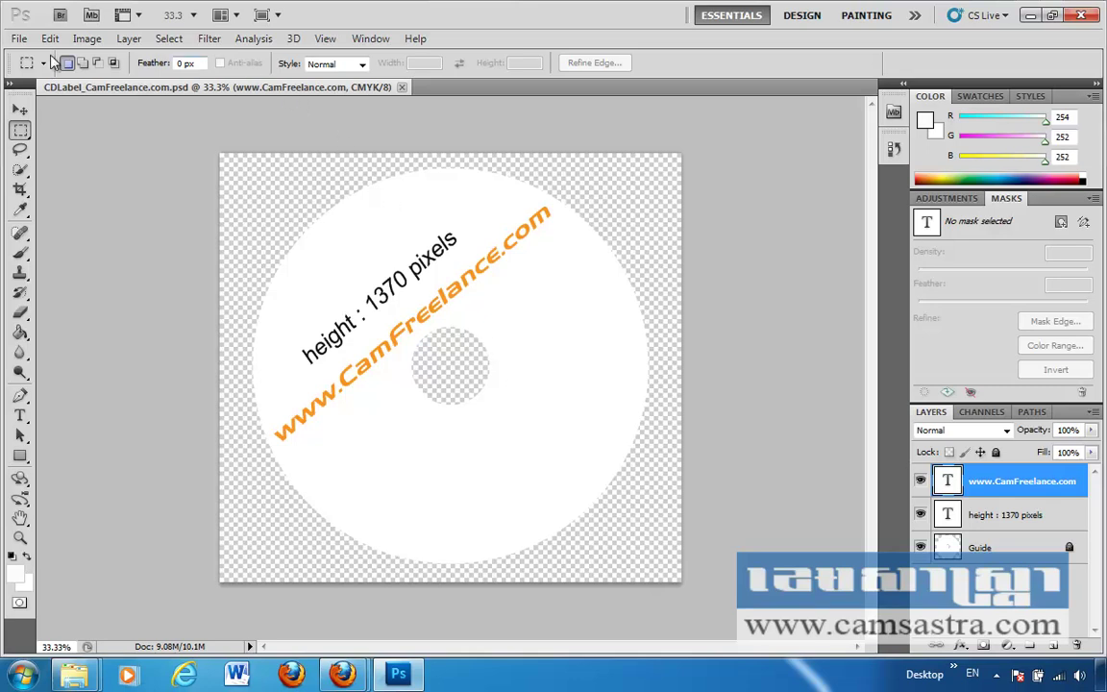
Open CamFreelance.png from My Pictures as a second Photoshop document.
{"action": "left_click", "coordinate": [16, 42]}
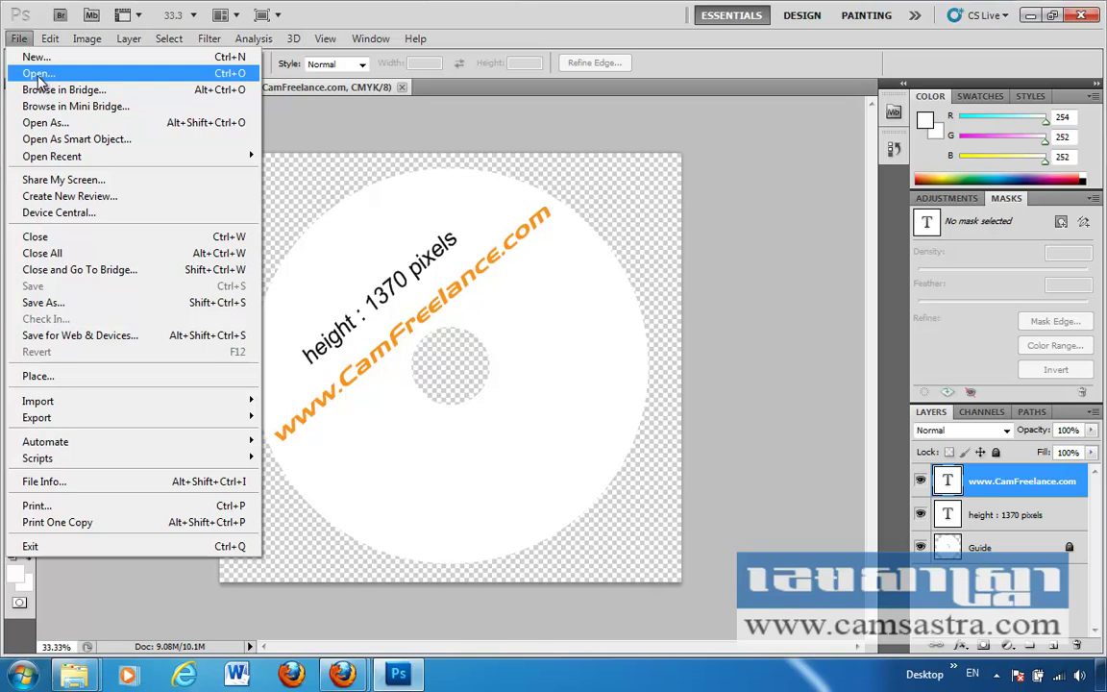
{"action": "left_click", "coordinate": [39, 74]}
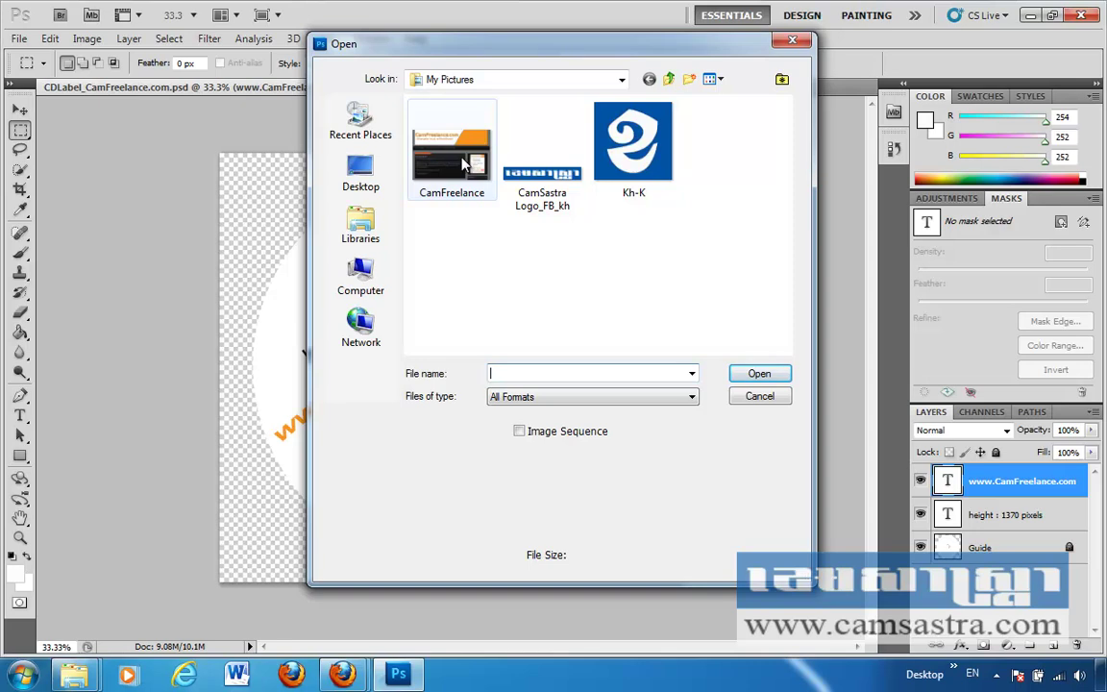
{"action": "double_click", "coordinate": [448, 167]}
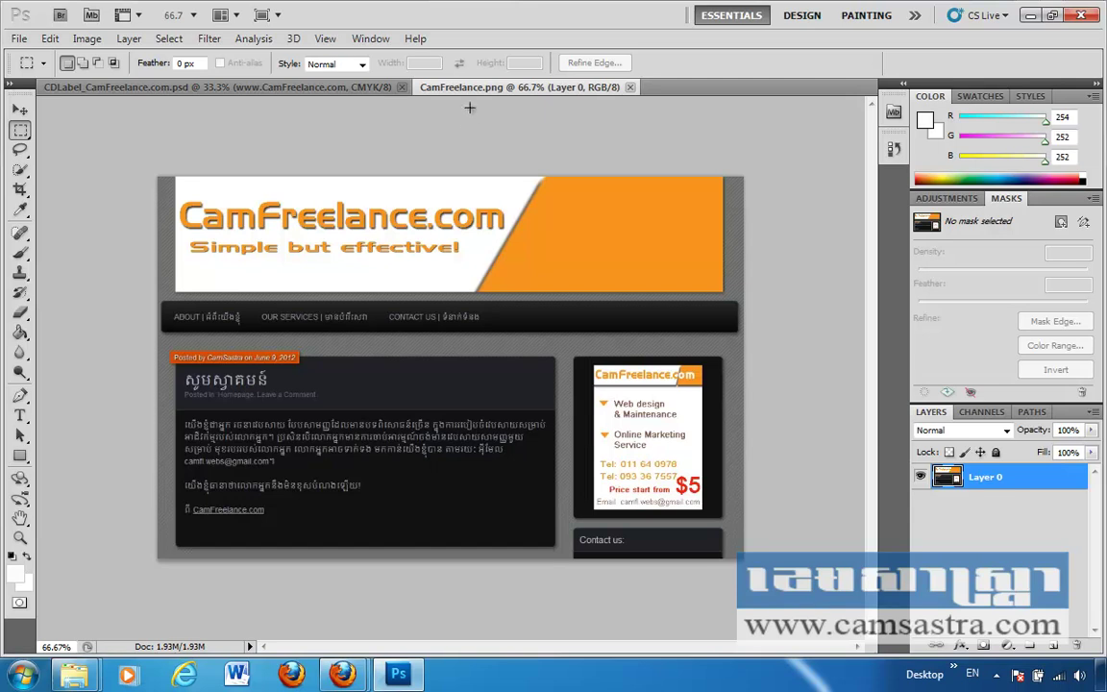
Float the CamFreelance.png and CD label documents as separate side-by-side windows.
{"action": "left_click_drag", "start_coordinate": [465, 88], "coordinate": [513, 165]}
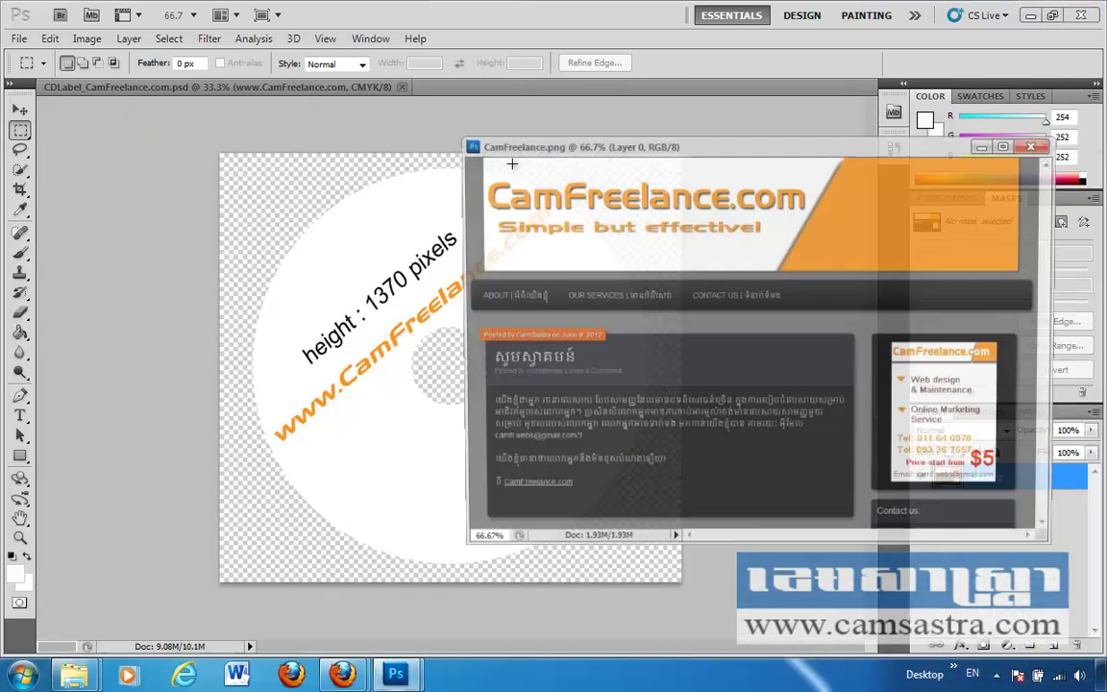
{"action": "left_click_drag", "start_coordinate": [293, 93], "coordinate": [352, 163]}
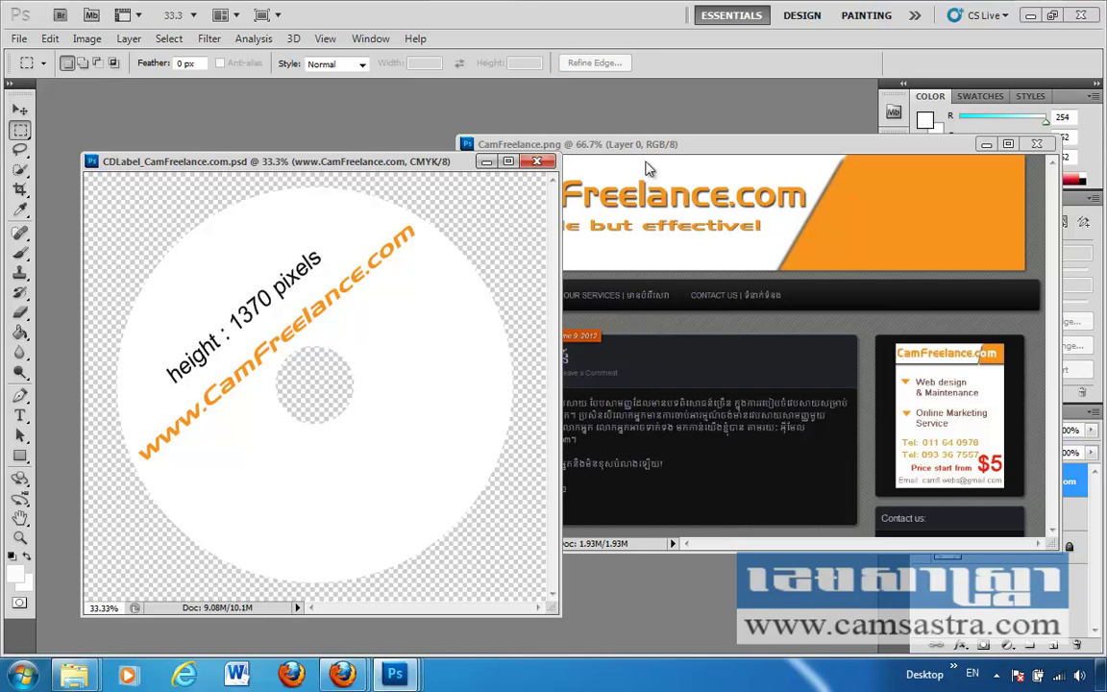
{"action": "left_click_drag", "start_coordinate": [648, 144], "coordinate": [379, 100]}
{"action": "left_click", "coordinate": [168, 161]}
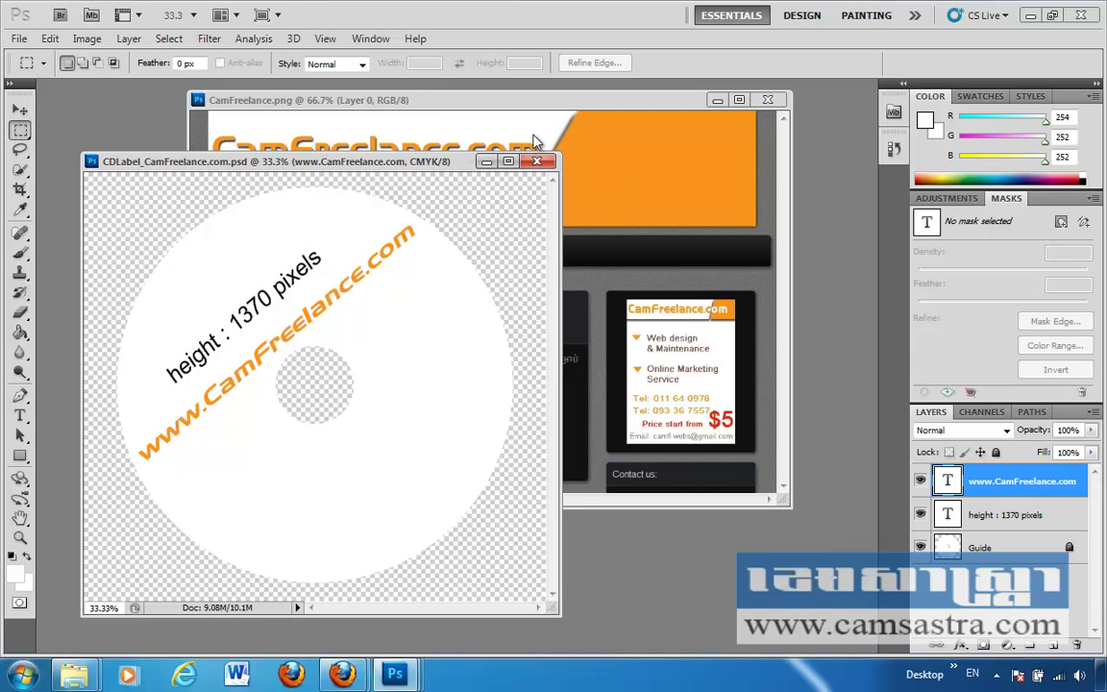
{"action": "left_click", "coordinate": [623, 200]}
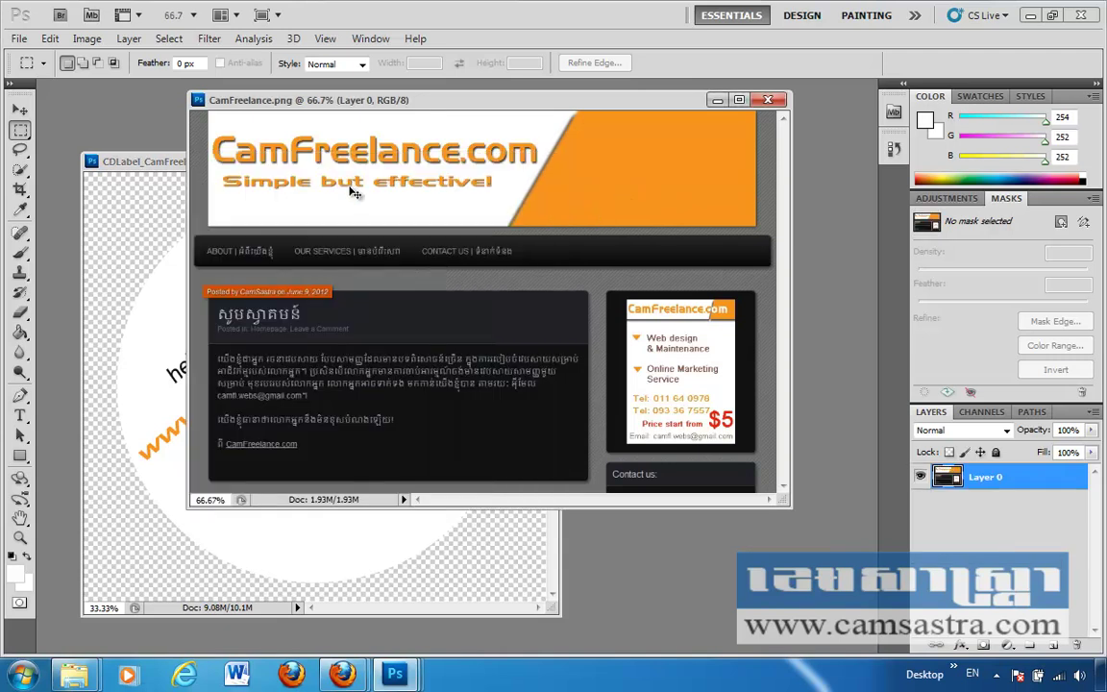
Select the whole screenshot and drag it into the CD label as Layer 1.
{"action": "key", "text": "ctrl+a"}
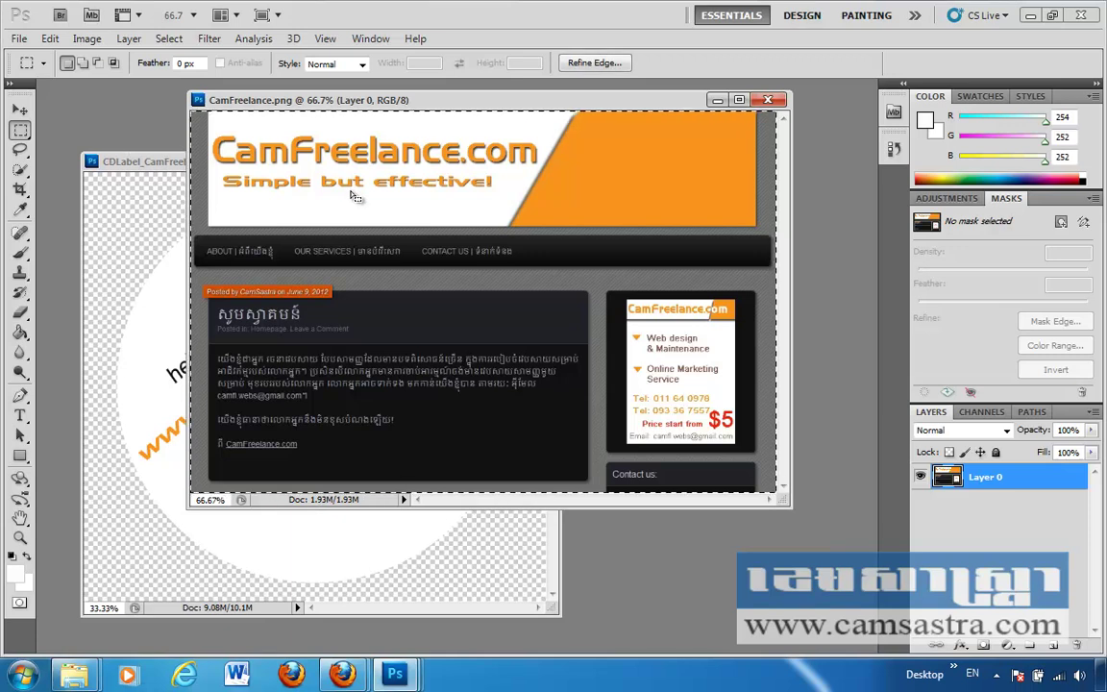
{"action": "left_click", "coordinate": [19, 114]}
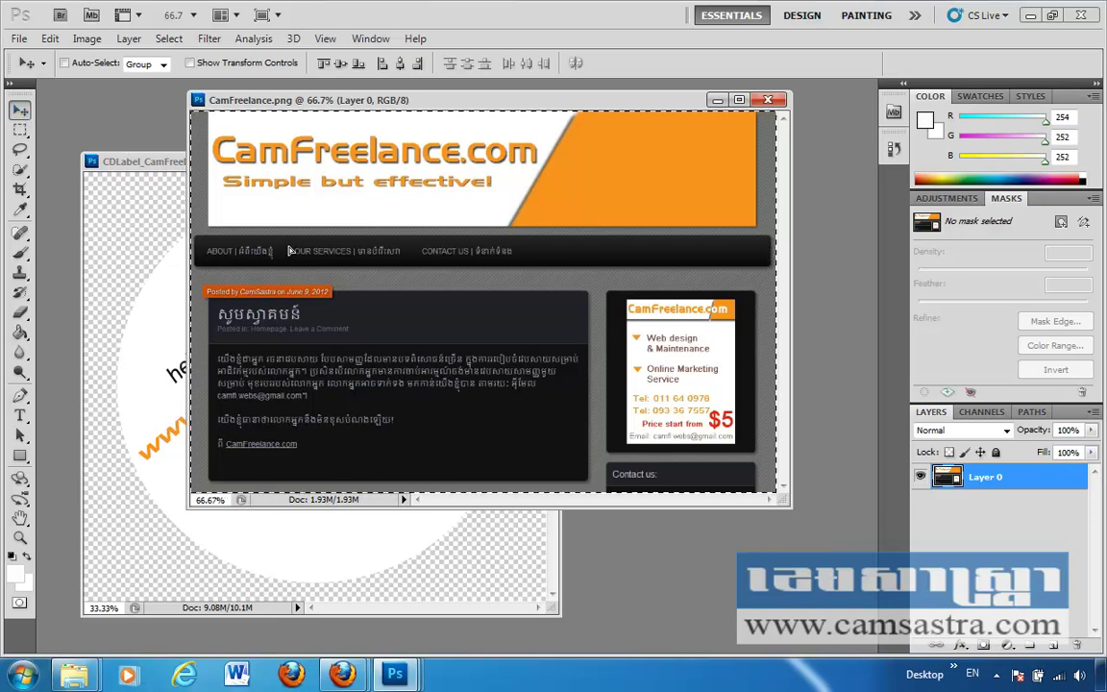
{"action": "left_click_drag", "start_coordinate": [289, 250], "coordinate": [168, 348]}
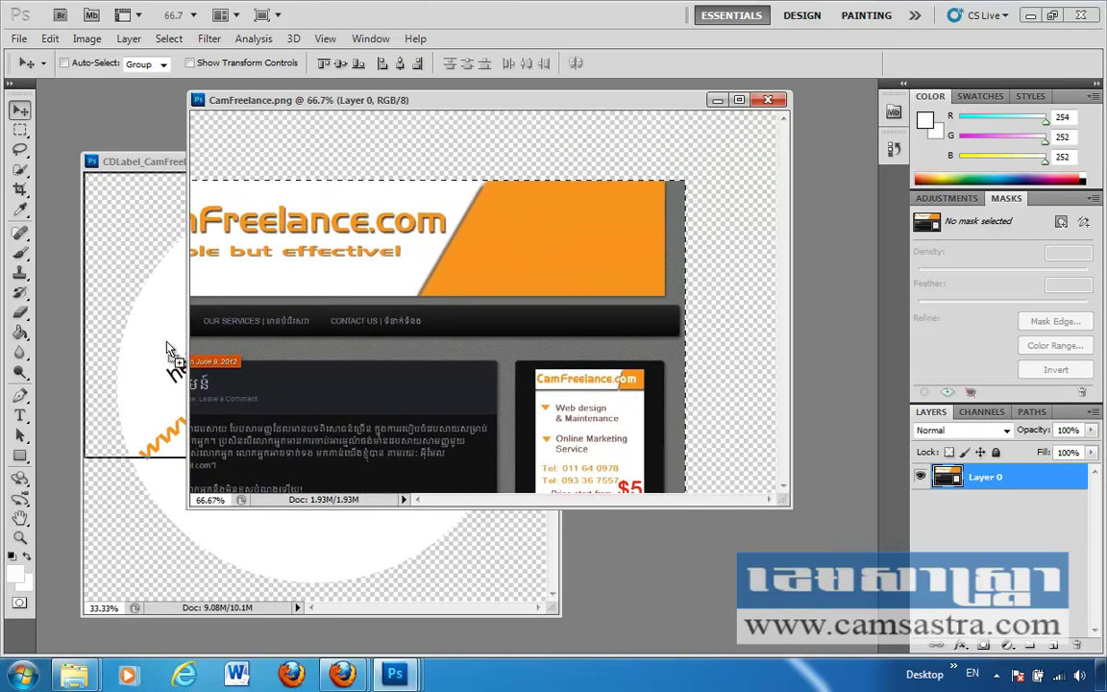
{"action": "left_click_drag", "start_coordinate": [168, 348], "coordinate": [168, 344]}
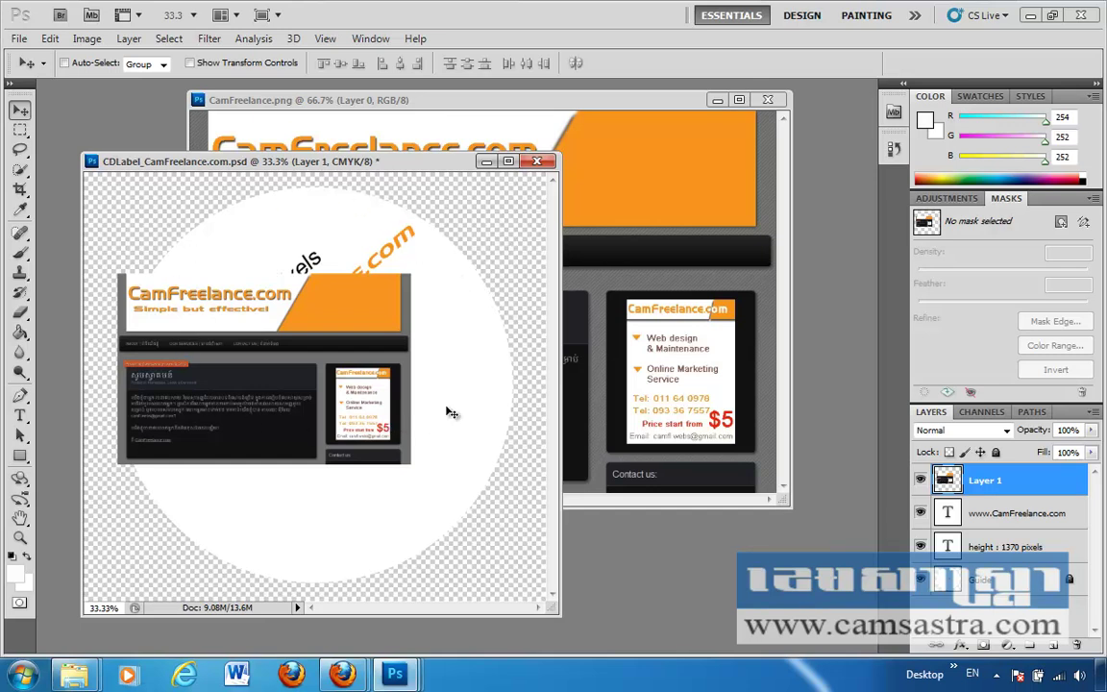
Resize CamFreelance.png to height 1370 pixels, giving 2105 × 1370.
{"action": "left_click", "coordinate": [591, 100]}
{"action": "key", "text": "ctrl+a"}
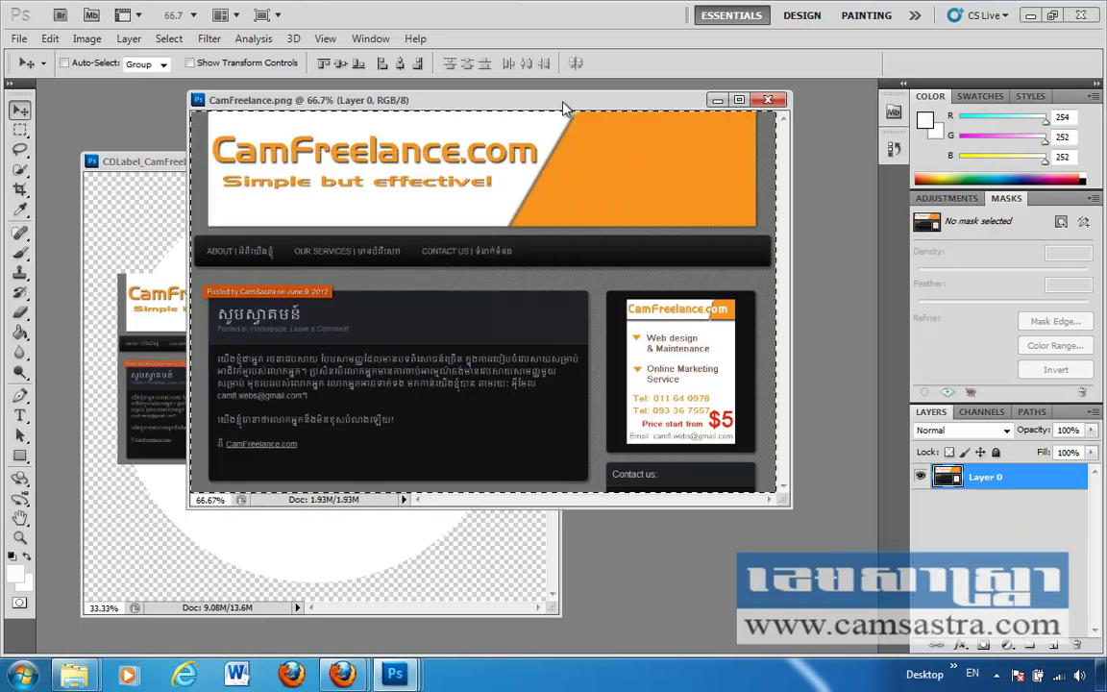
{"action": "right_click", "coordinate": [565, 106]}
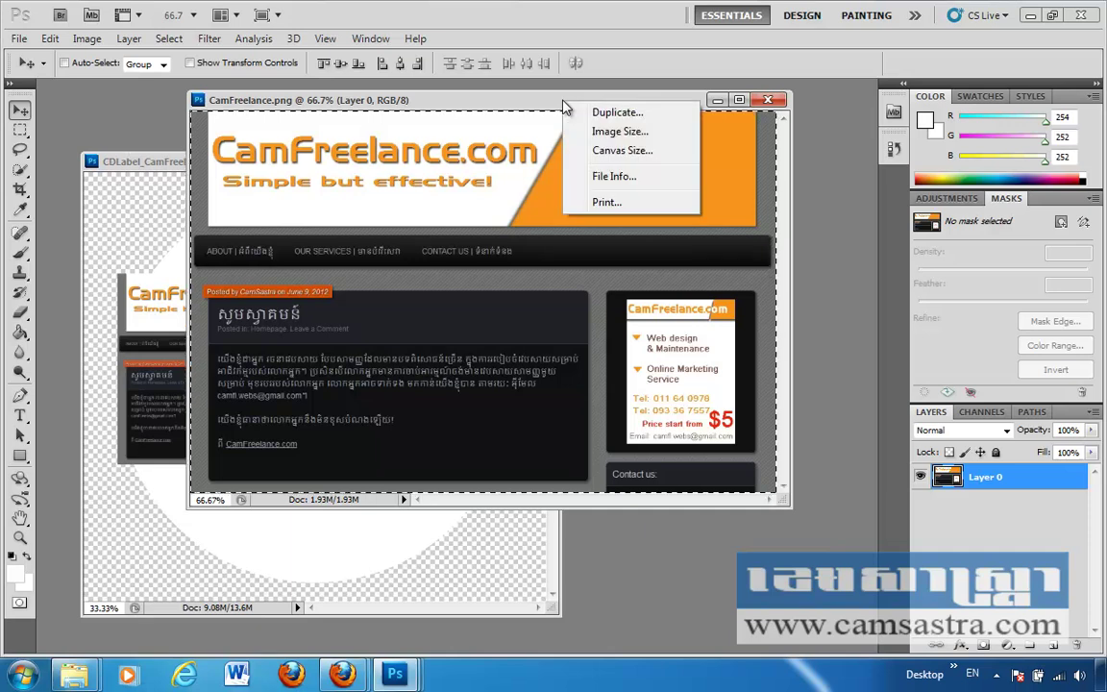
{"action": "left_click", "coordinate": [615, 132]}
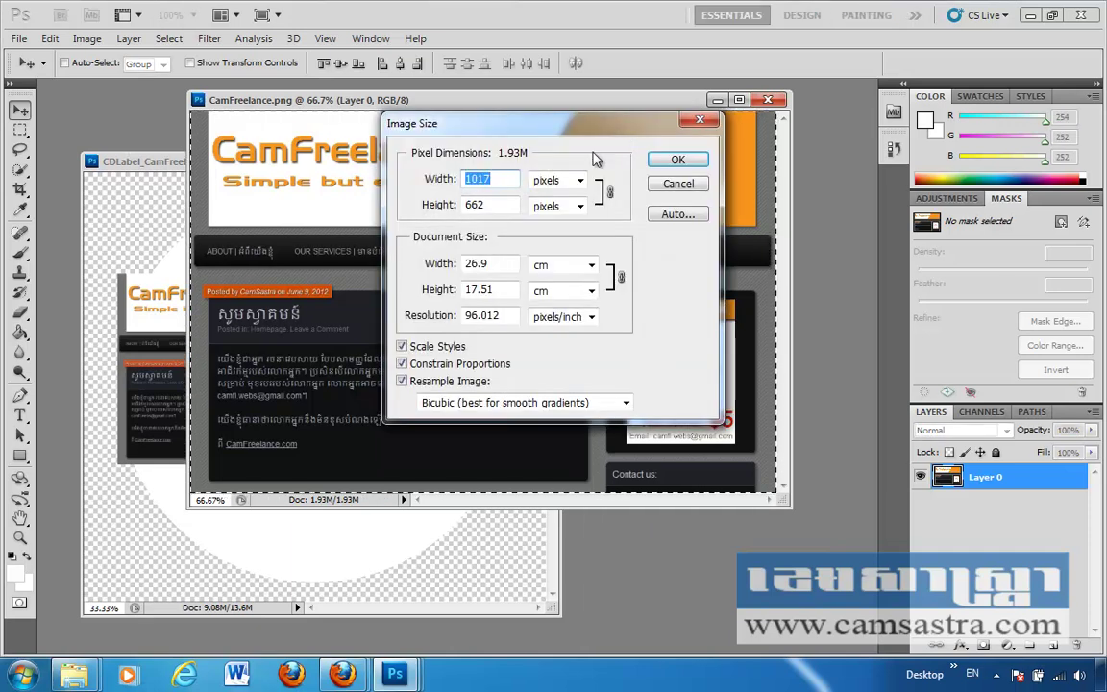
{"action": "left_click", "coordinate": [498, 205]}
{"action": "left_click", "coordinate": [440, 206]}
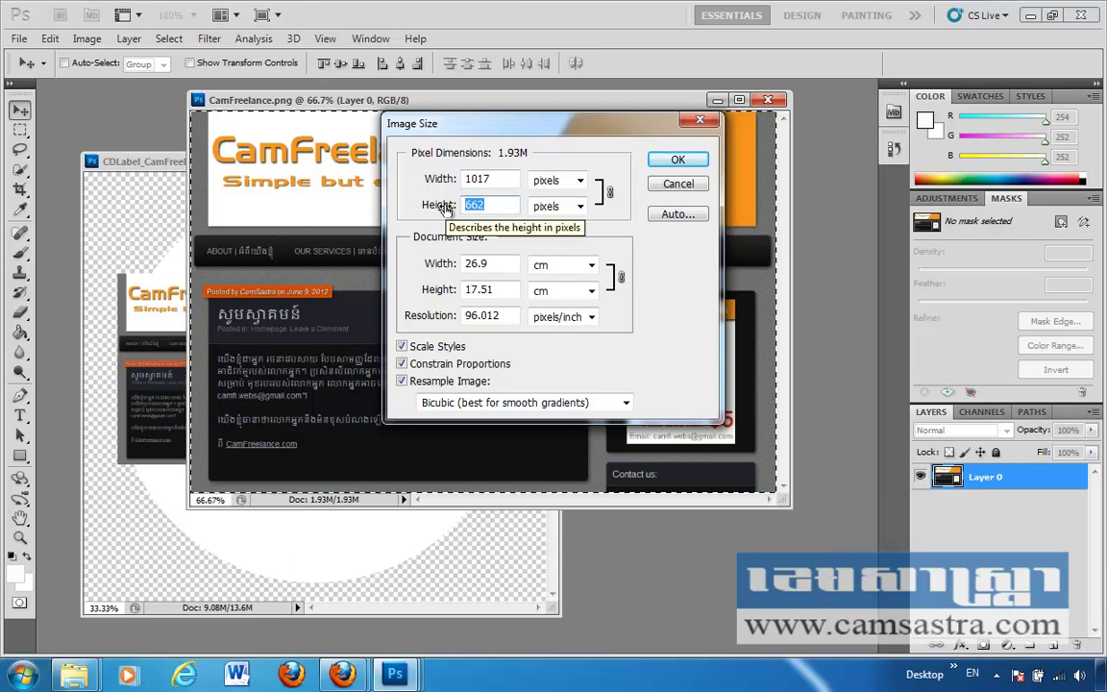
{"action": "type", "text": "1370"}
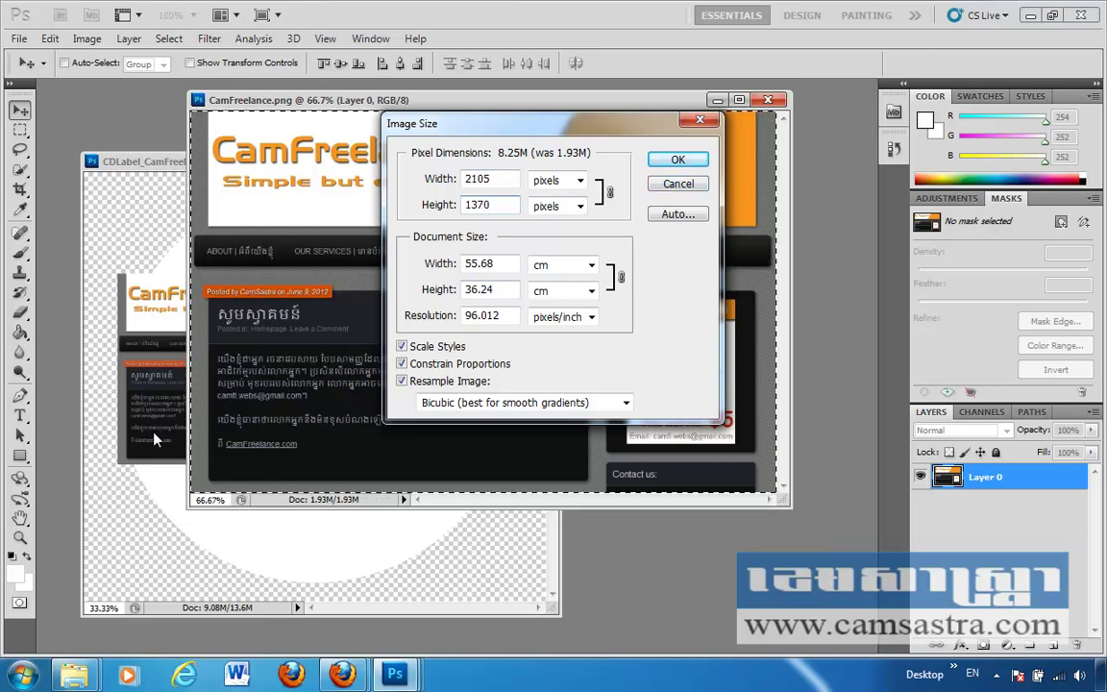
{"action": "left_click", "coordinate": [675, 159]}
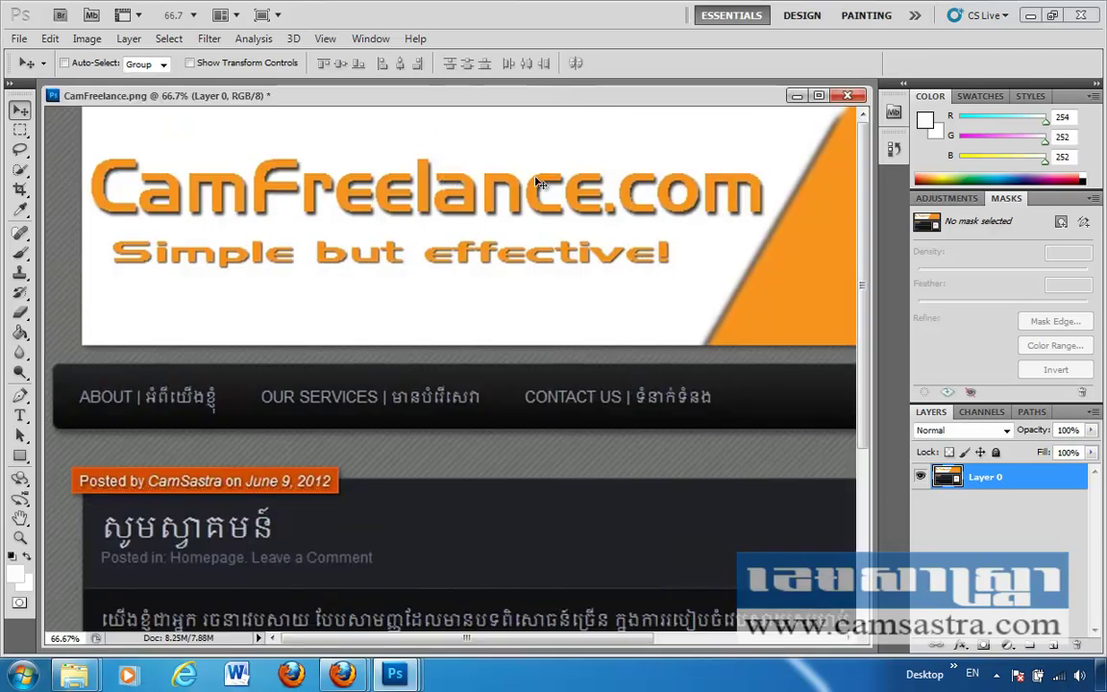
Select the enlarged screenshot and drag it into the CD label document.
{"action": "key", "text": "ctrl+a"}
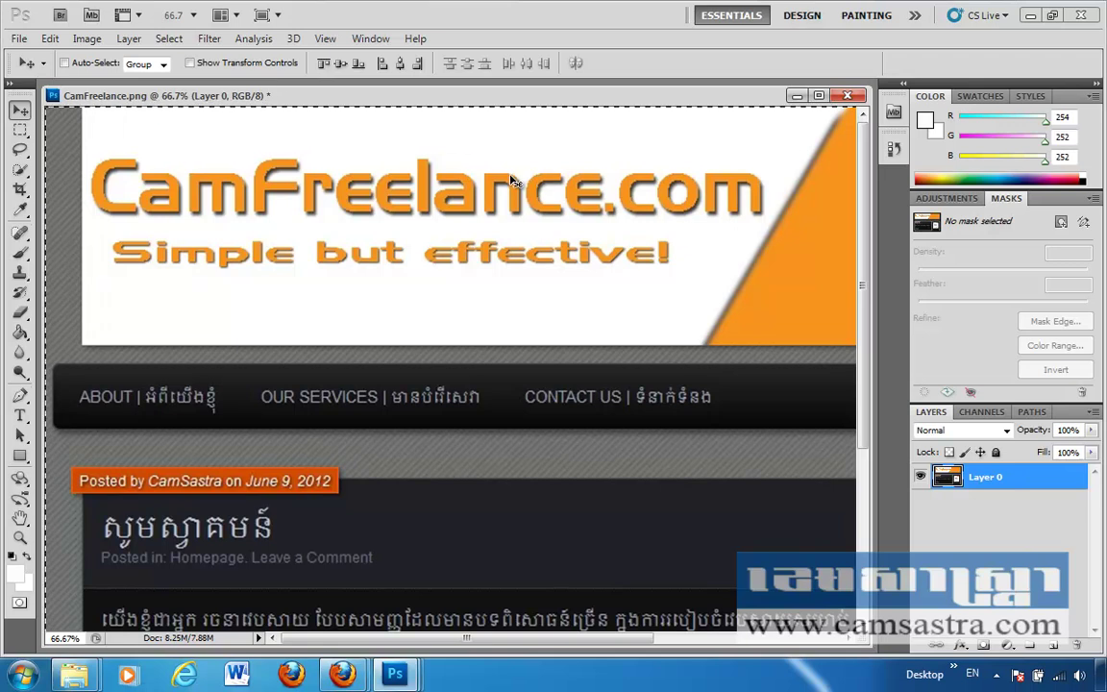
{"action": "left_click_drag", "start_coordinate": [360, 97], "coordinate": [620, 131]}
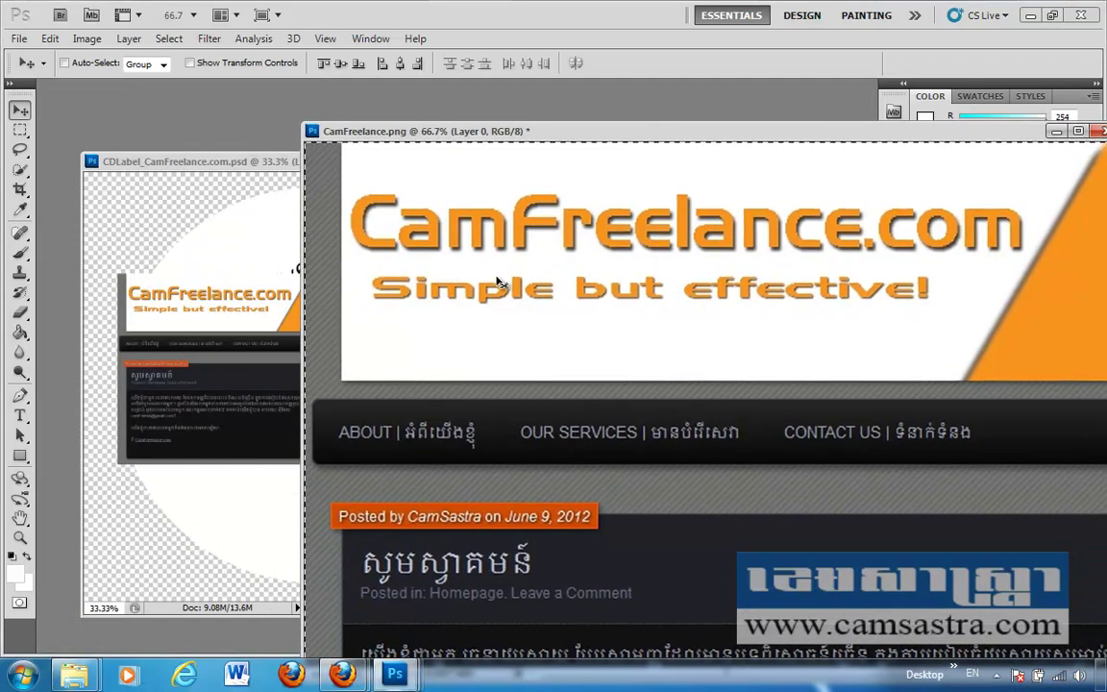
{"action": "left_click_drag", "start_coordinate": [538, 252], "coordinate": [267, 351]}
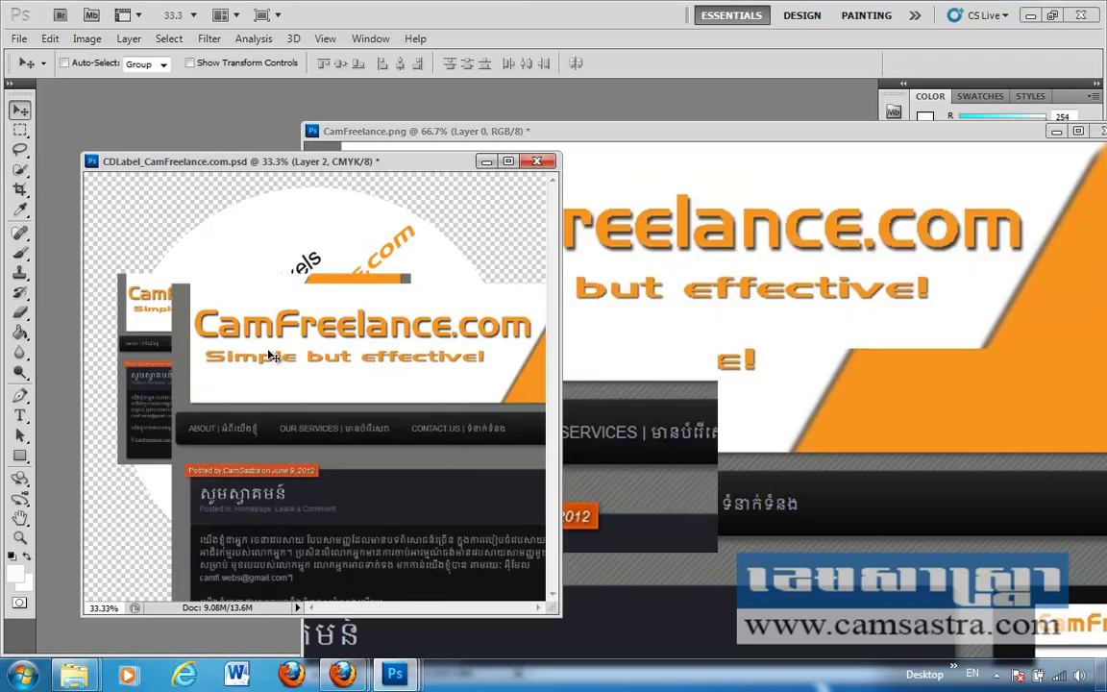
Position the enlarged screenshot, Layer 2, over the disc.
{"action": "mouse_move", "coordinate": [286, 358]}
{"action": "left_mouse_down"}
{"action": "mouse_move", "coordinate": [231, 281]}
{"action": "mouse_move", "coordinate": [211, 282]}
{"action": "left_mouse_up"}
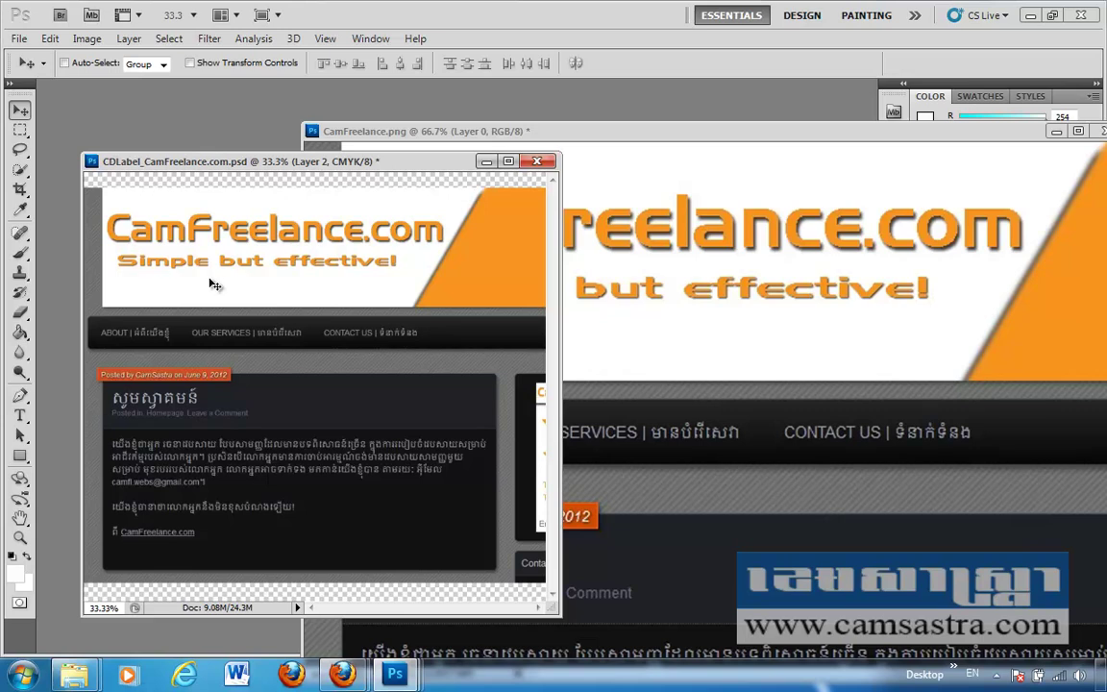
{"action": "key", "text": "shift+Down"}
{"action": "scroll", "coordinate": [397, 383], "scroll_direction": "up", "scroll_amount": 5}
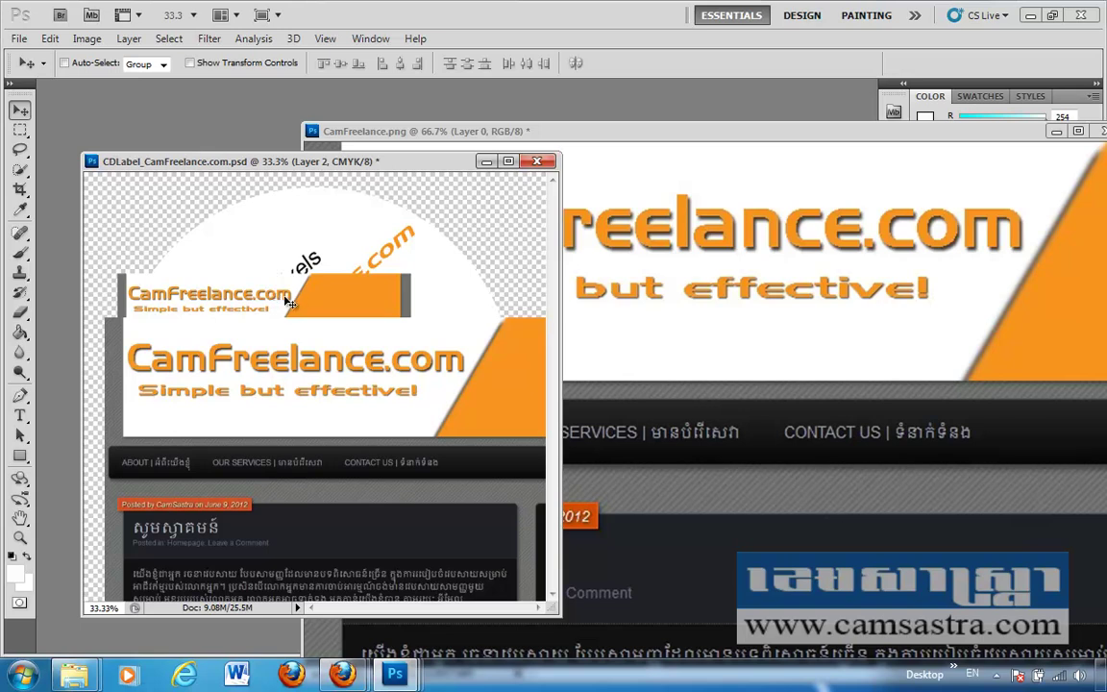
Minimize CamFreelance.png, delete the smaller Layer 1, and select Layer 2.
{"action": "left_click", "coordinate": [687, 140]}
{"action": "left_click_drag", "start_coordinate": [749, 141], "coordinate": [476, 164]}
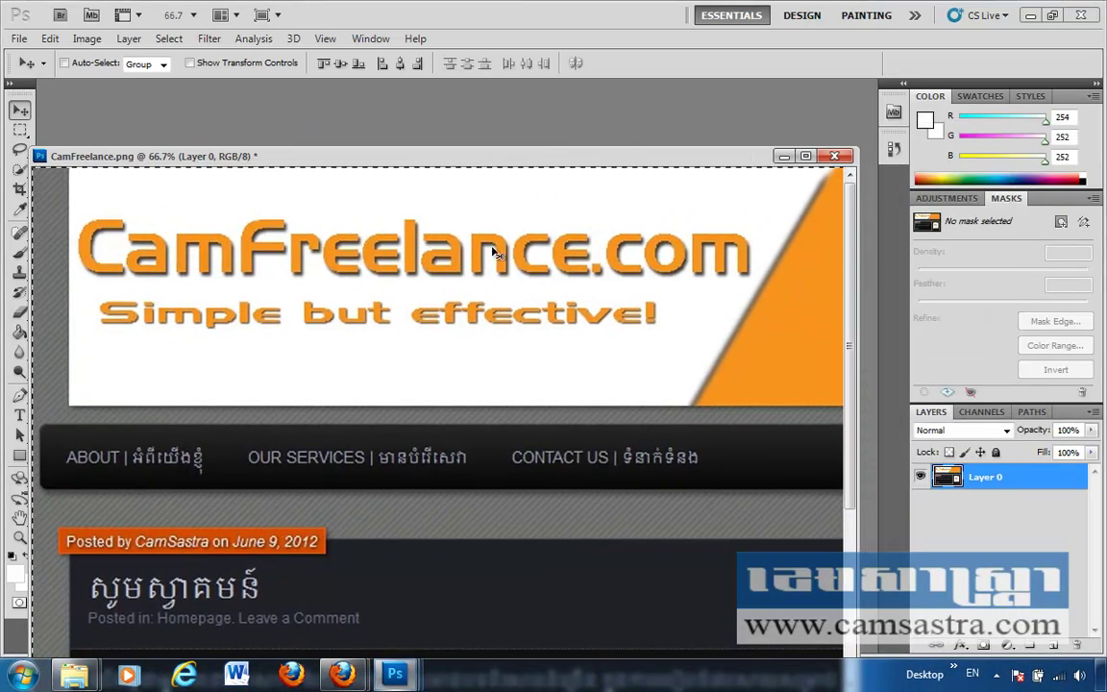
{"action": "left_click", "coordinate": [783, 155]}
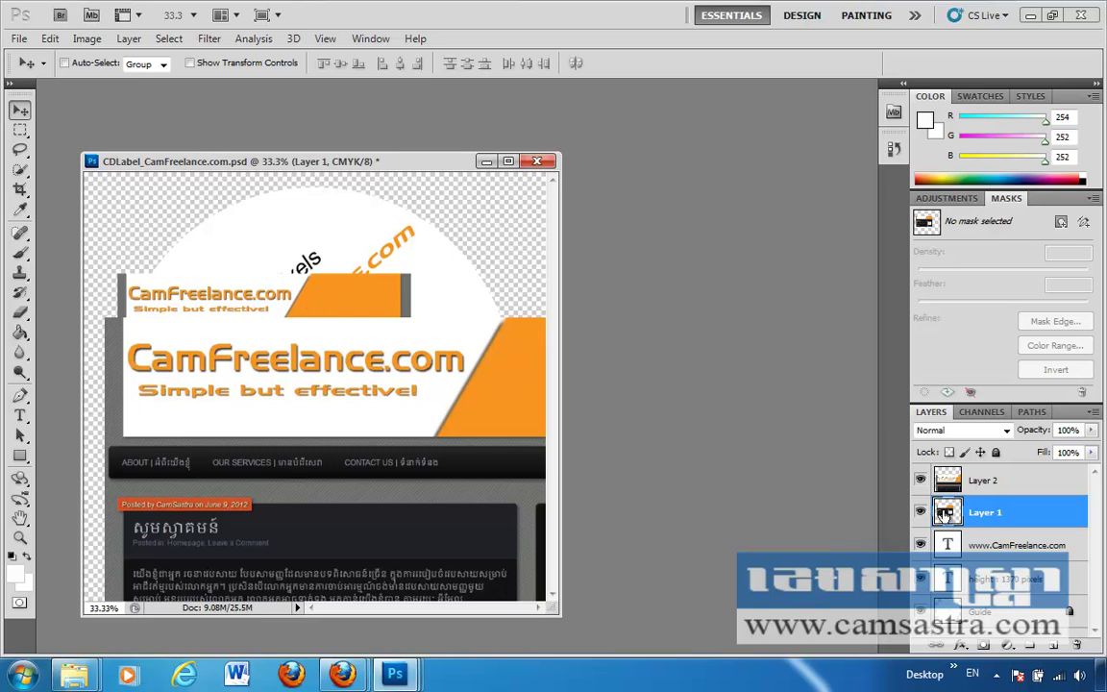
{"action": "key", "text": "Delete"}
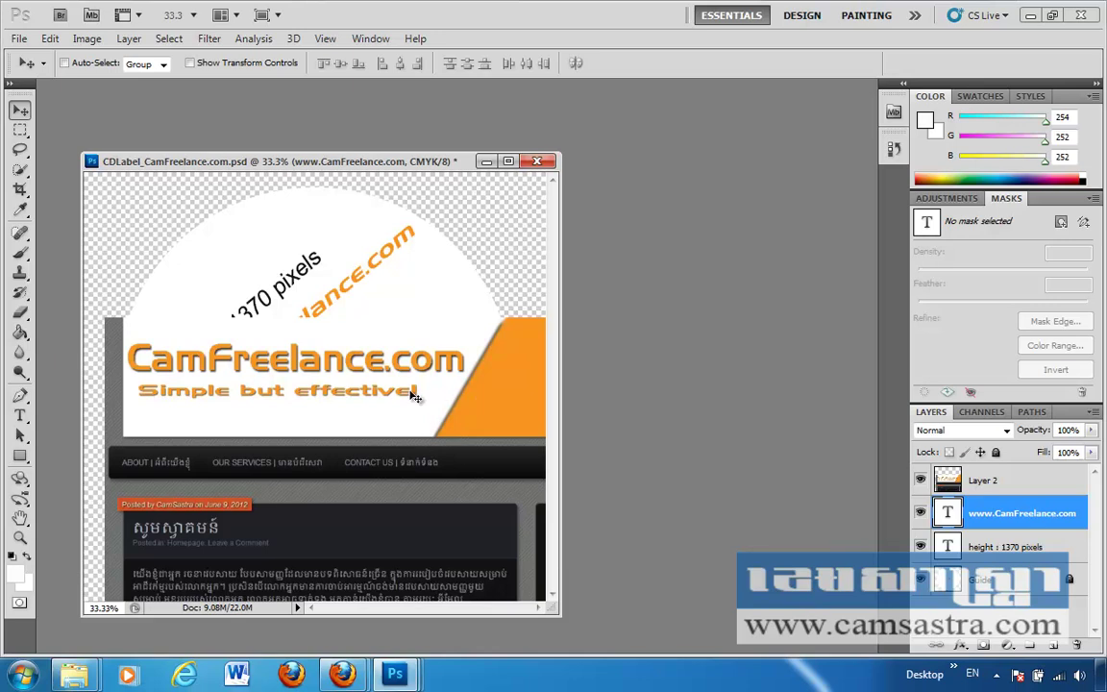
{"action": "key", "text": "alt+bracketright"}
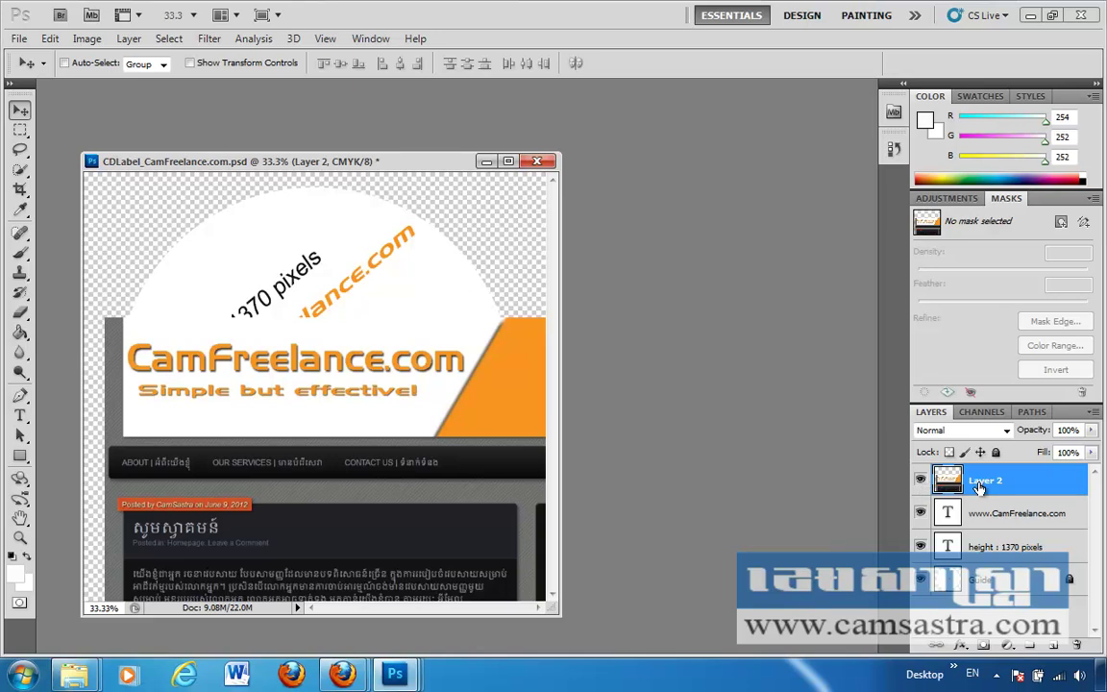
{"action": "left_click_drag", "start_coordinate": [402, 463], "coordinate": [376, 327]}
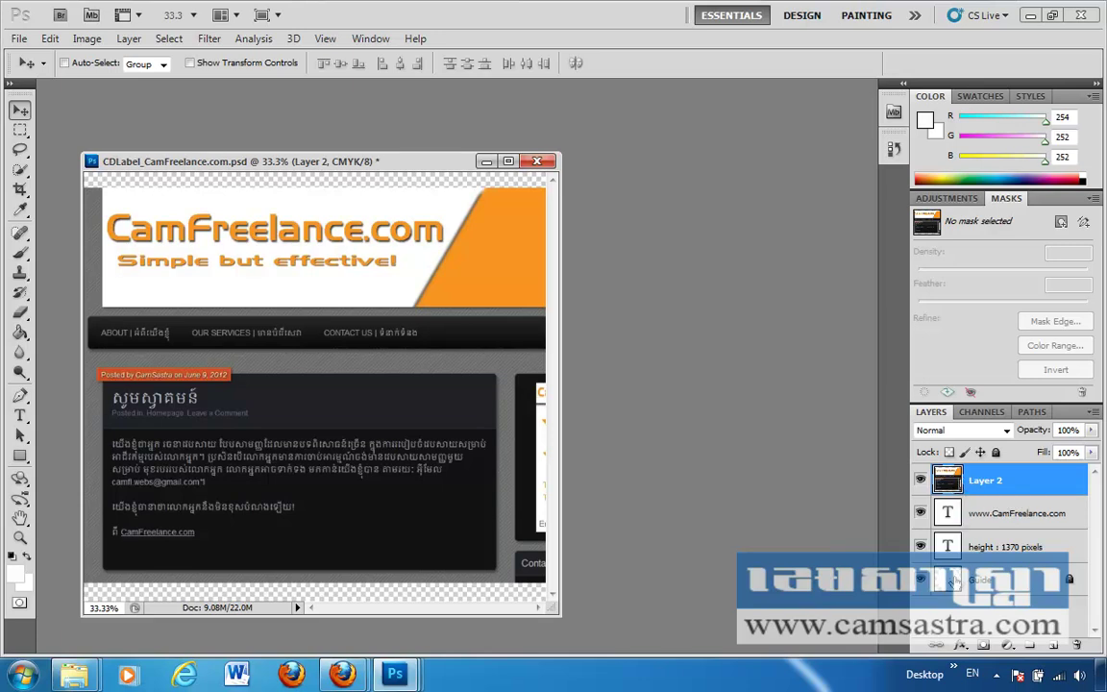
{"action": "mouse_move", "coordinate": [974, 485]}
{"action": "left_mouse_down"}
{"action": "mouse_move", "coordinate": [963, 592]}
{"action": "mouse_move", "coordinate": [954, 578]}
{"action": "left_mouse_up"}
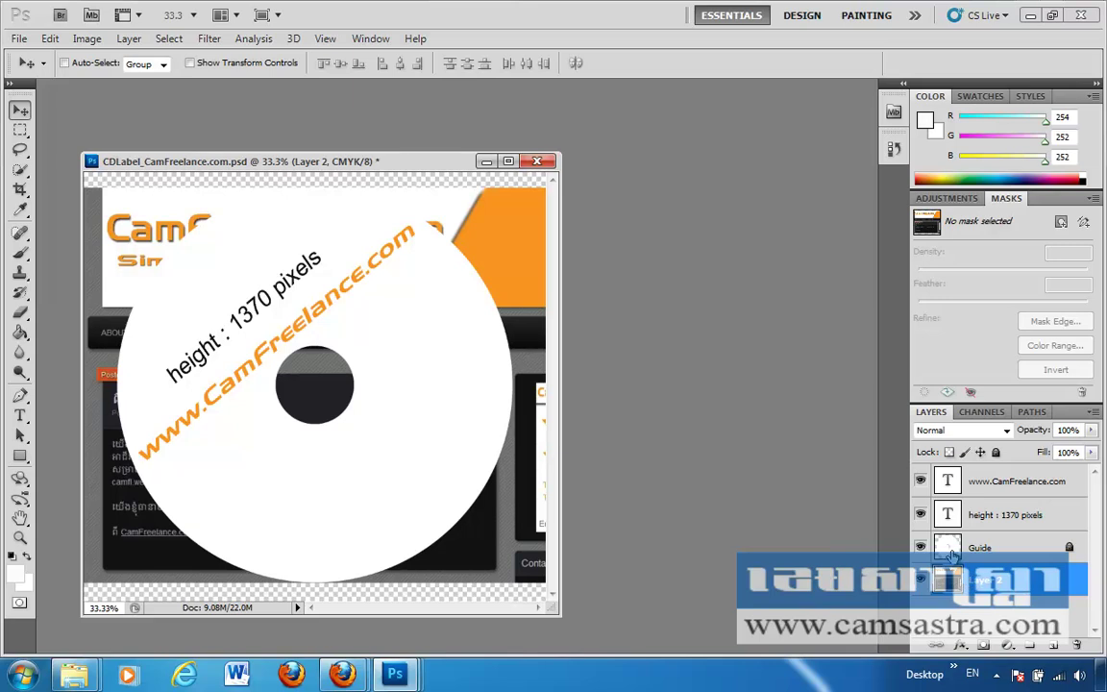
{"action": "left_click", "coordinate": [977, 483]}
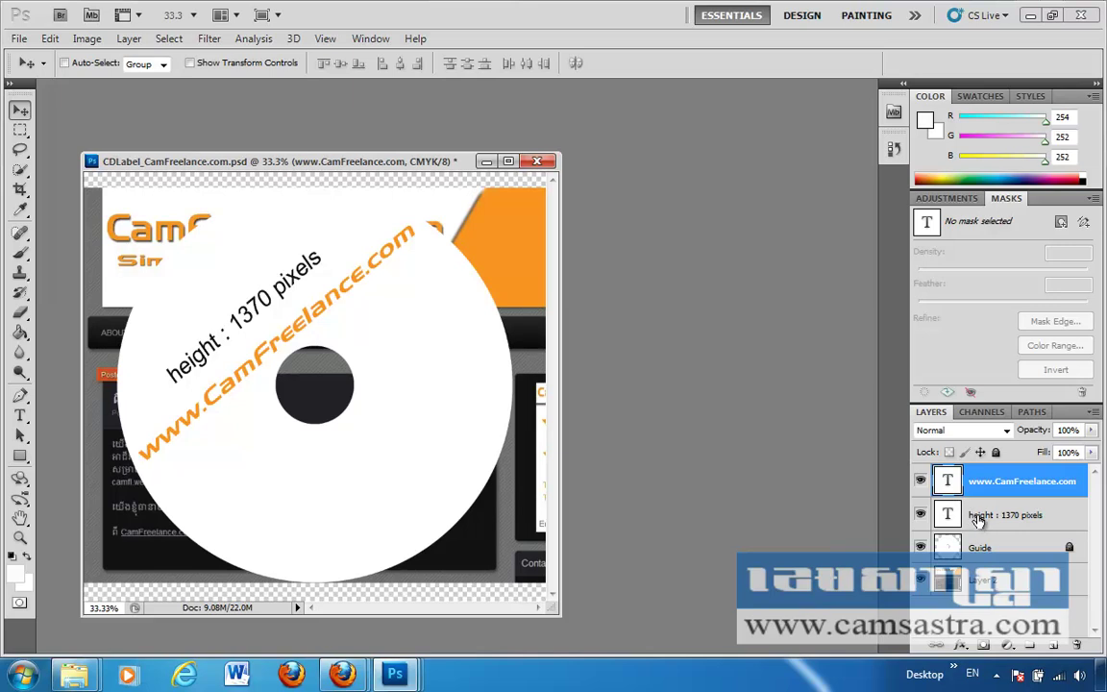
{"action": "left_click", "coordinate": [978, 519], "text": "shift"}
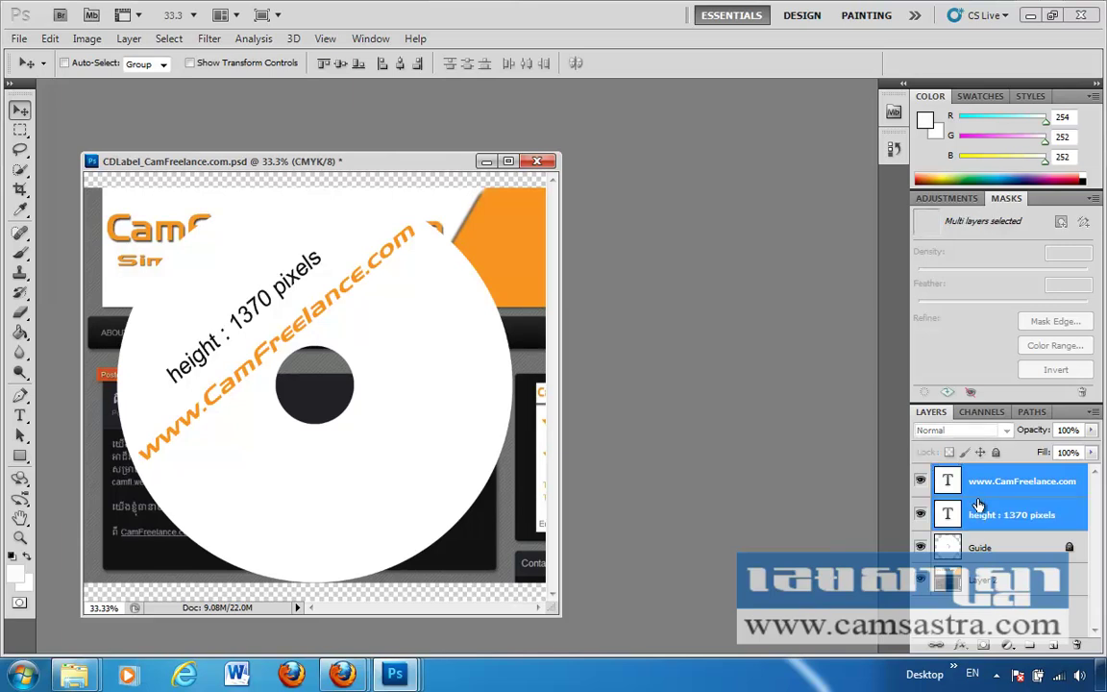
{"action": "key", "text": "Delete"}
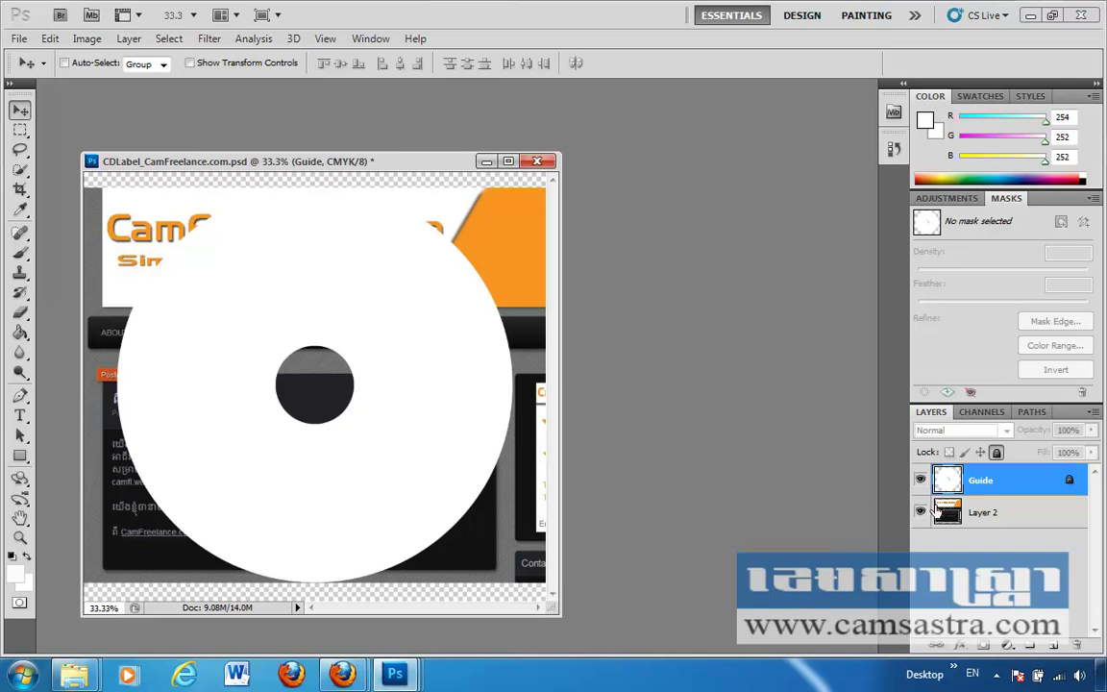
Unlock the Guide layer, nudge the disc, and lower its opacity to 54%.
{"action": "left_click", "coordinate": [996, 451]}
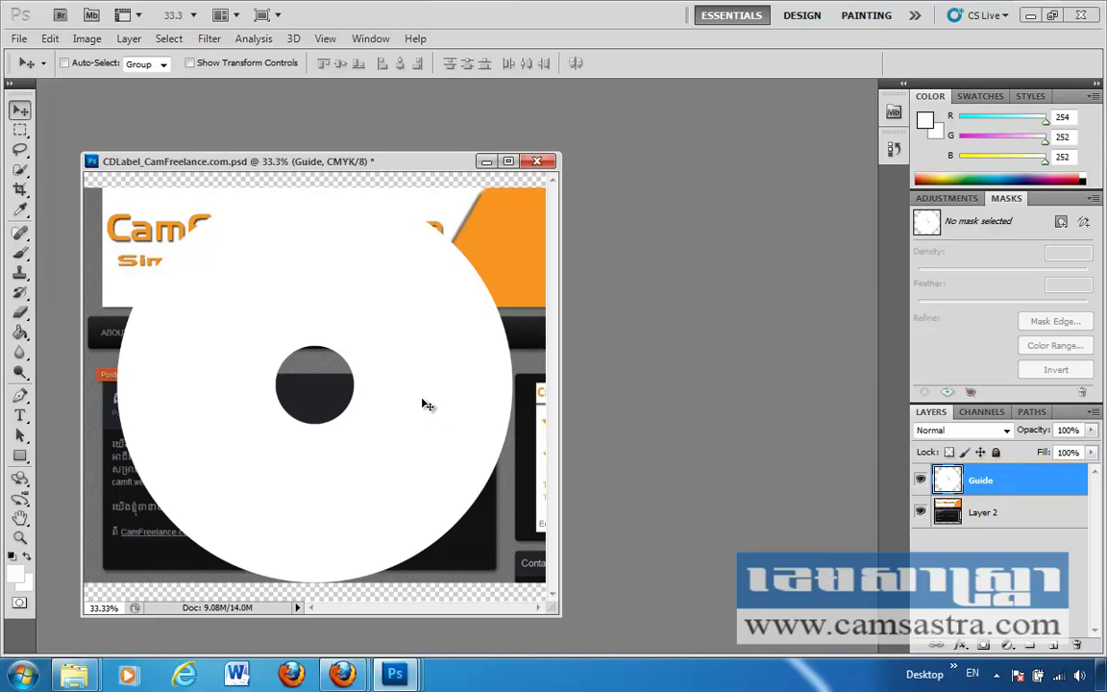
{"action": "mouse_move", "coordinate": [418, 399]}
{"action": "left_mouse_down"}
{"action": "mouse_move", "coordinate": [416, 385]}
{"action": "mouse_move", "coordinate": [407, 415]}
{"action": "mouse_move", "coordinate": [421, 405]}
{"action": "left_mouse_up"}
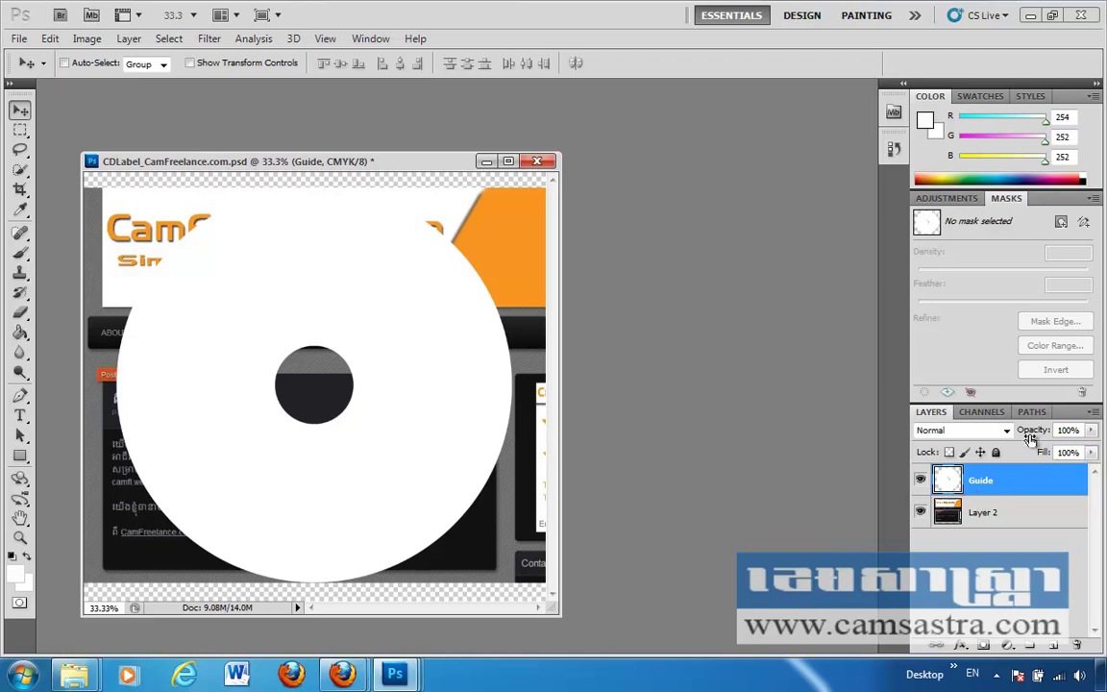
{"action": "left_click", "coordinate": [1092, 431]}
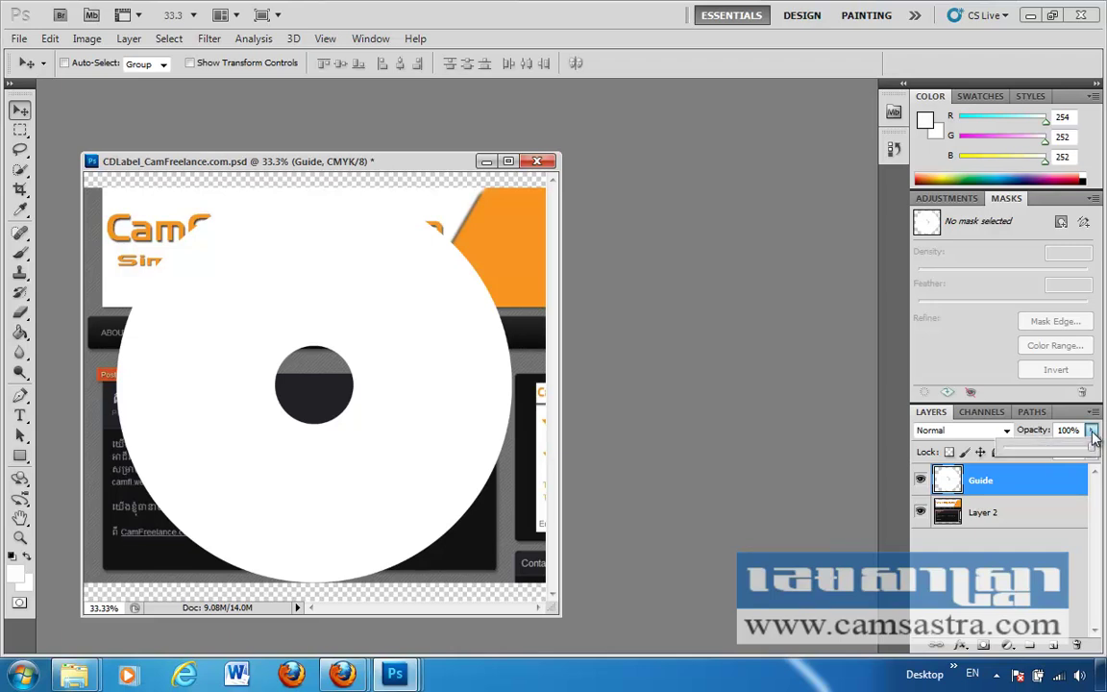
{"action": "left_click_drag", "start_coordinate": [1093, 450], "coordinate": [1056, 452]}
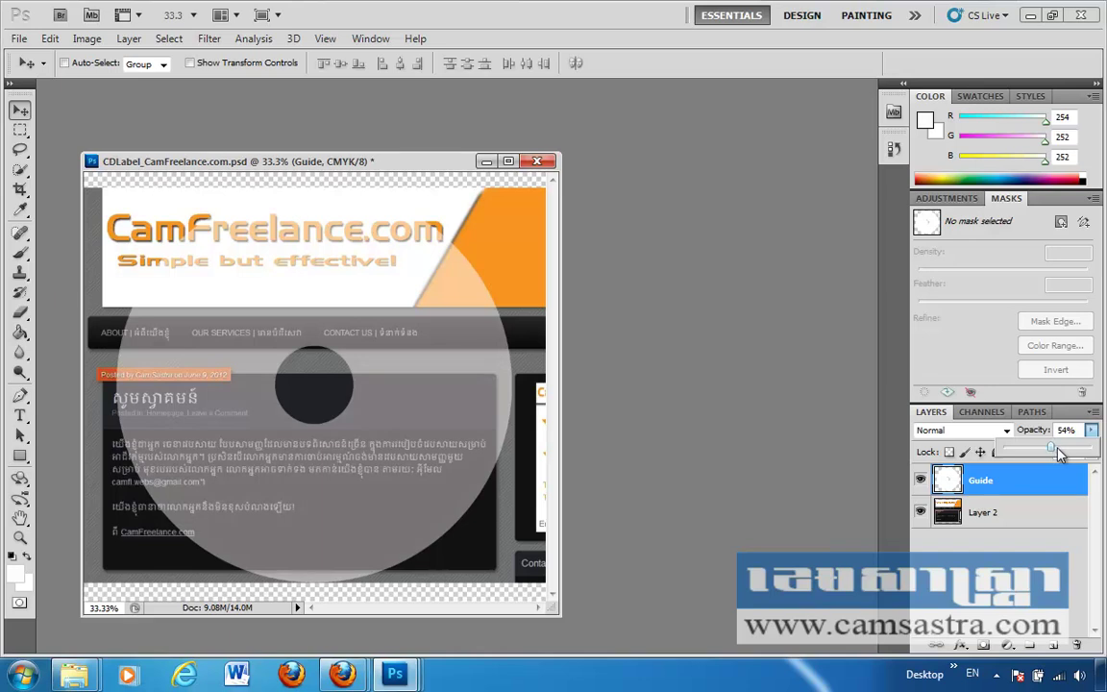
{"action": "left_click", "coordinate": [351, 319]}
Position the translucent disc over the website screenshot.
{"action": "mouse_move", "coordinate": [395, 364]}
{"action": "left_mouse_down"}
{"action": "mouse_move", "coordinate": [371, 345]}
{"action": "mouse_move", "coordinate": [362, 366]}
{"action": "left_mouse_up"}
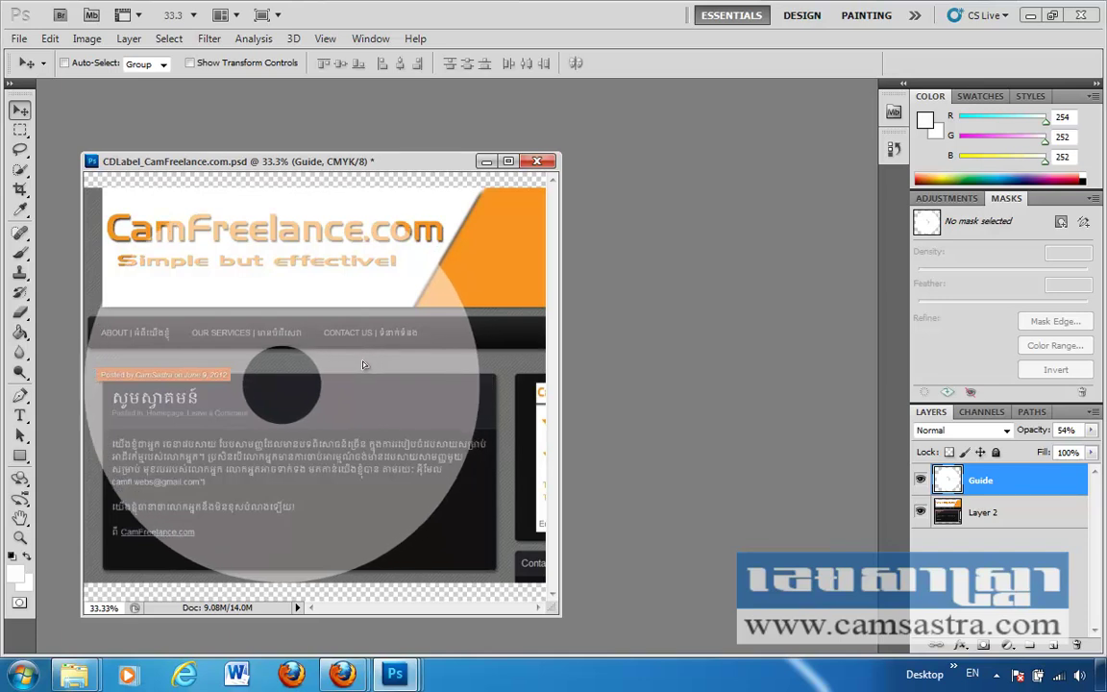
{"action": "key", "text": "ctrl+z"}
{"action": "key", "text": "ctrl+z"}
{"action": "left_click_drag", "start_coordinate": [361, 364], "coordinate": [400, 360]}
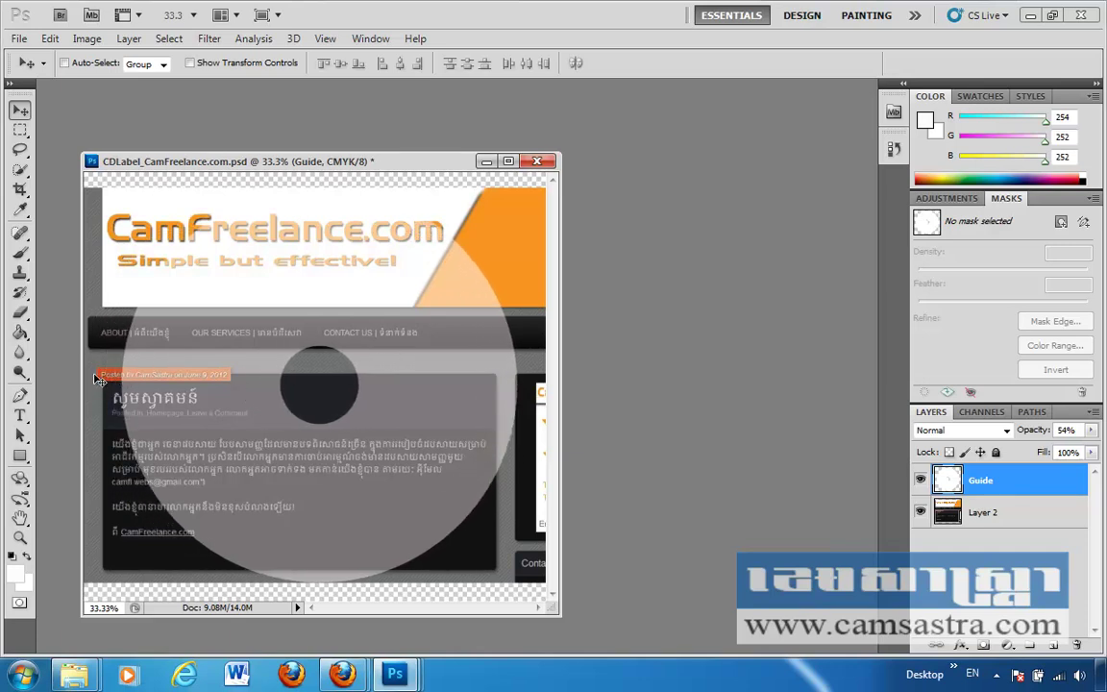
{"action": "left_click_drag", "start_coordinate": [247, 386], "coordinate": [216, 389]}
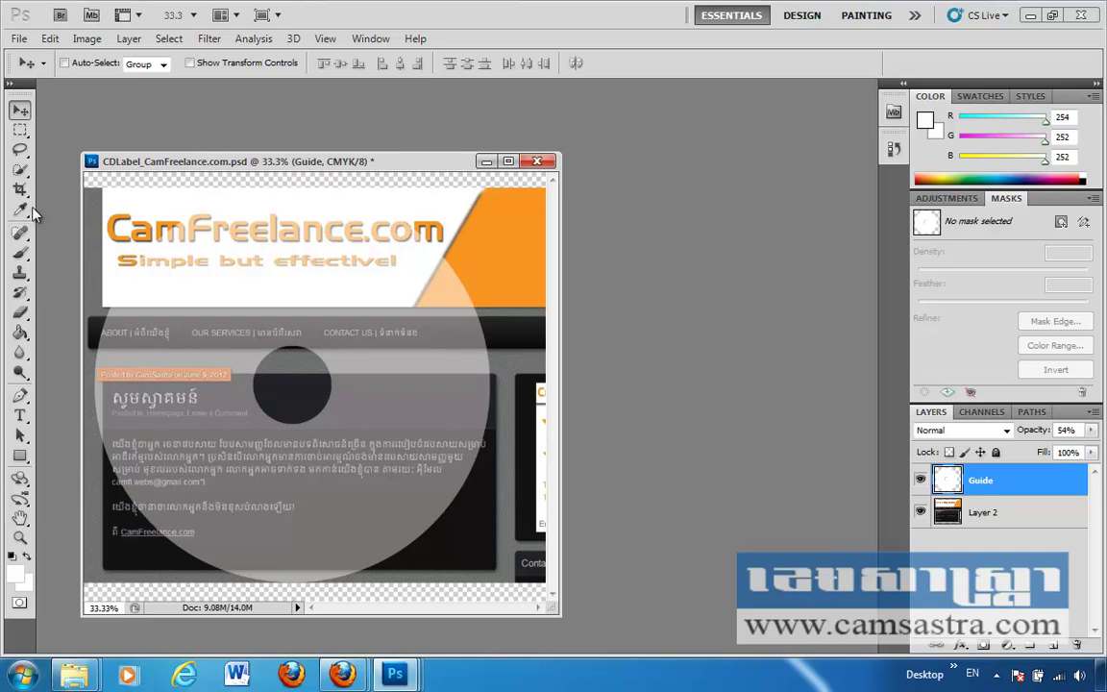
Make the Magic Wand the active selection tool.
{"action": "left_click", "coordinate": [10, 85]}
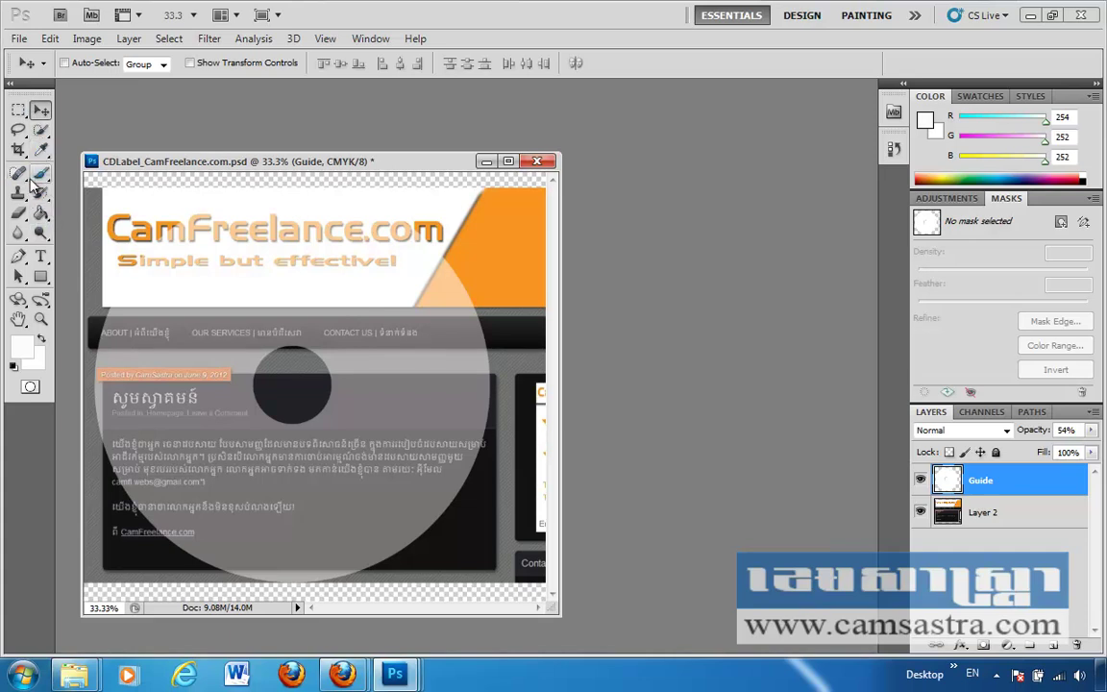
{"action": "left_click", "coordinate": [41, 133]}
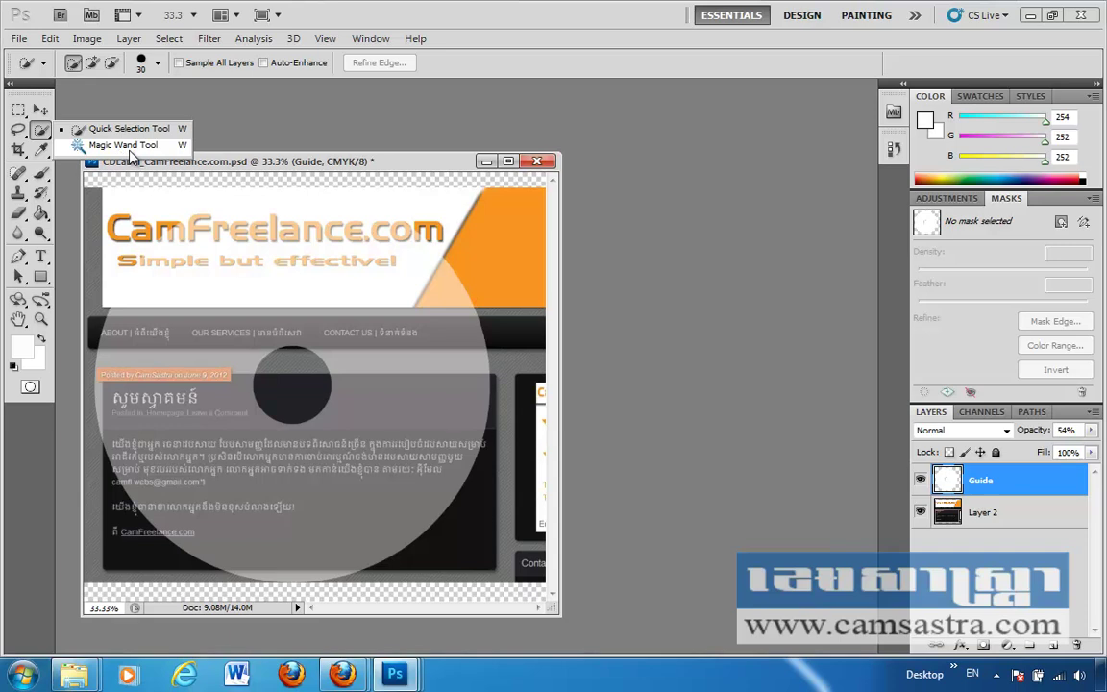
{"action": "left_click", "coordinate": [128, 149]}
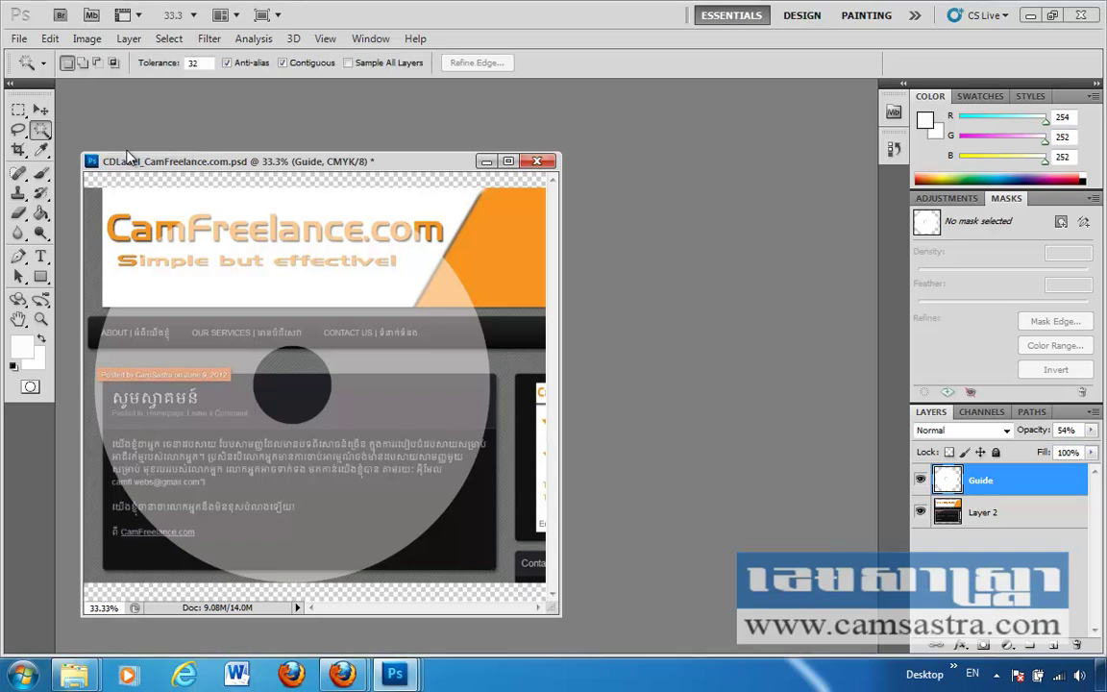
{"action": "right_click", "coordinate": [40, 132]}
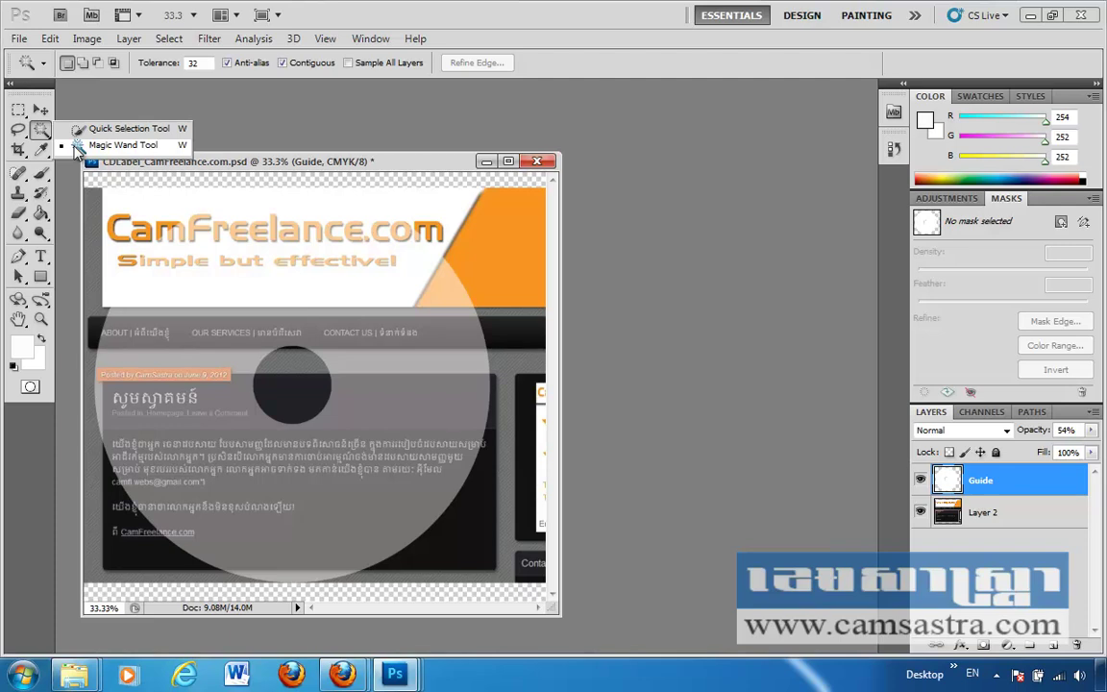
{"action": "left_click", "coordinate": [76, 146]}
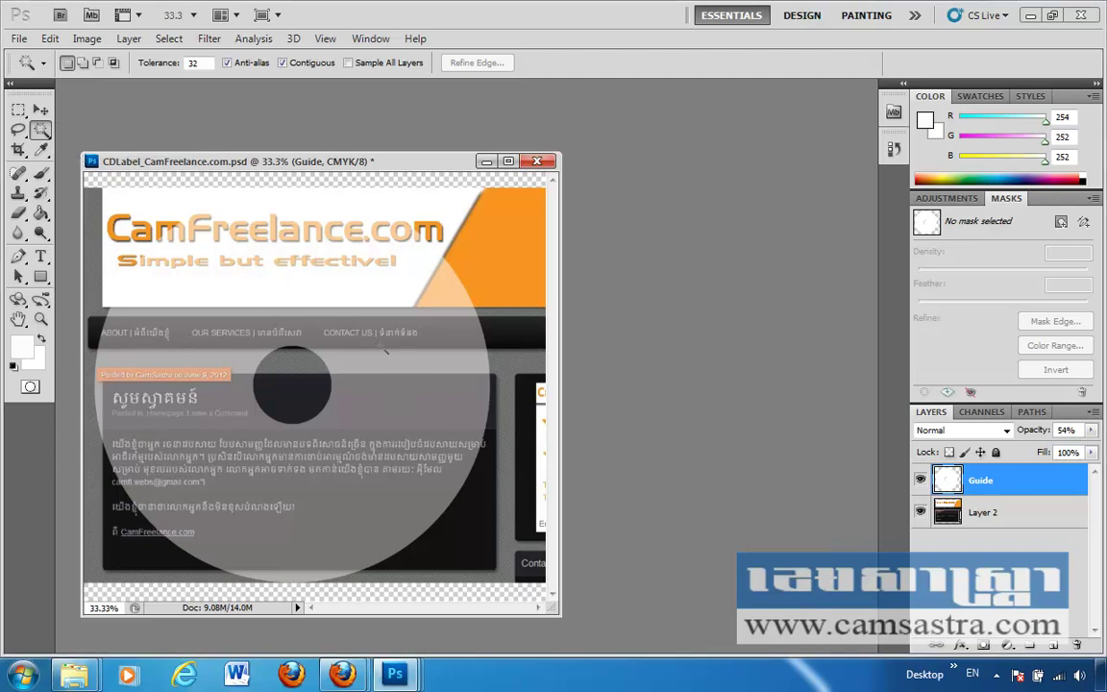
Select the white disc on the Guide layer and invert the selection.
{"action": "left_click", "coordinate": [382, 347]}
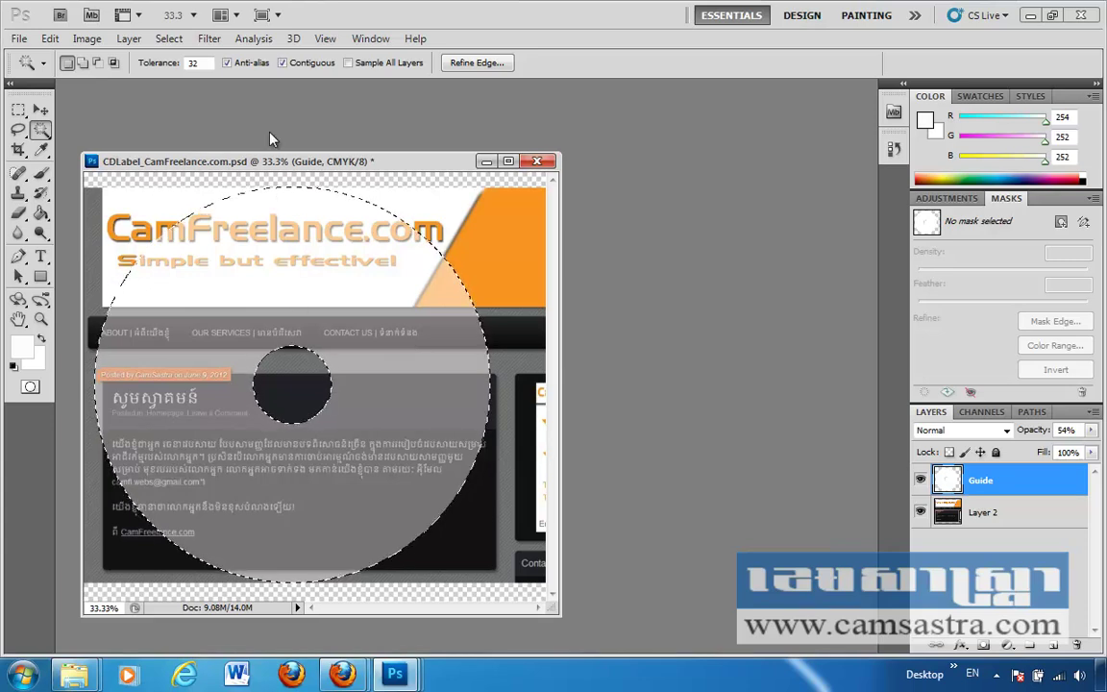
{"action": "left_click", "coordinate": [167, 40]}
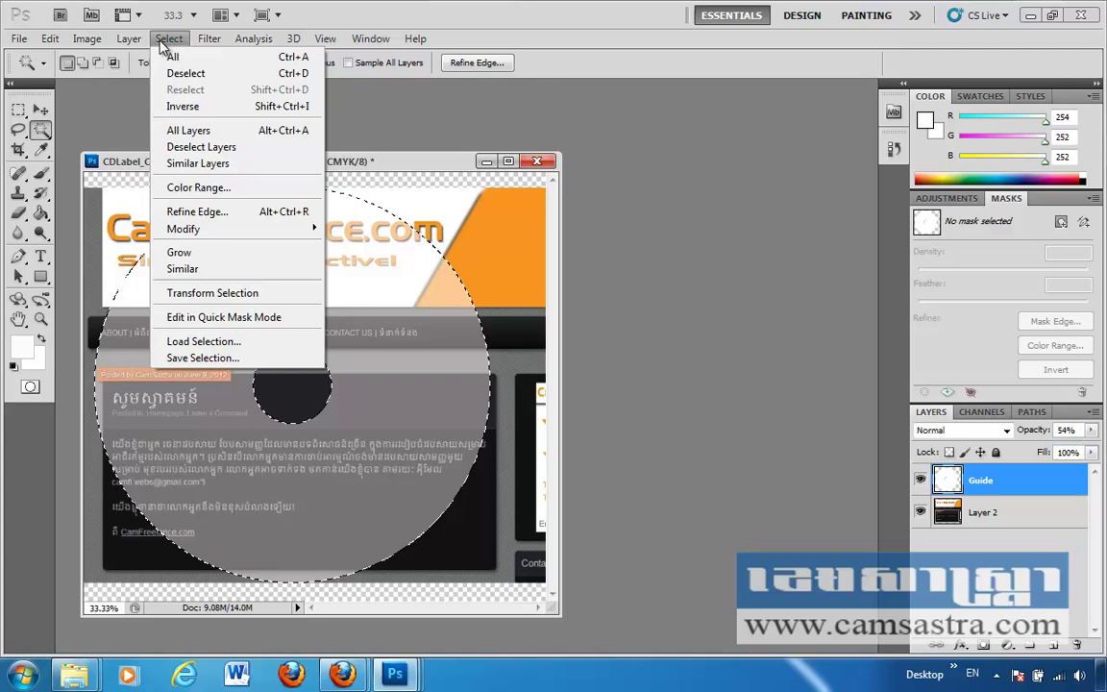
{"action": "left_click", "coordinate": [191, 108]}
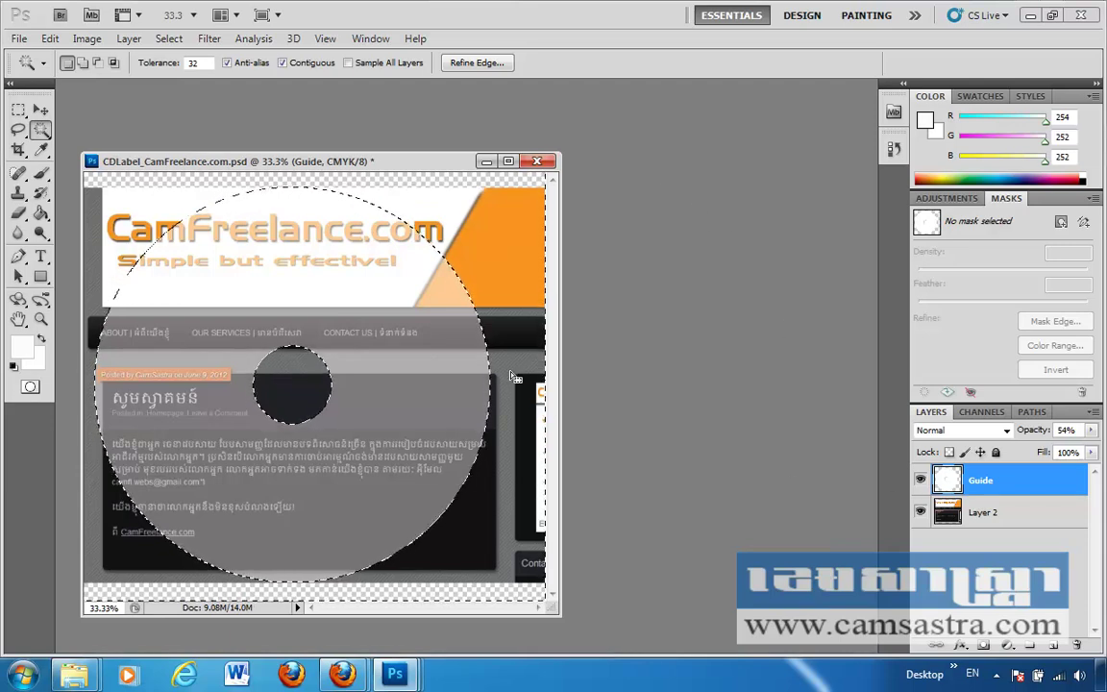
Delete Layer 2's screenshot outside the disc and centre hole, then reselect the Guide layer.
{"action": "left_click", "coordinate": [969, 516]}
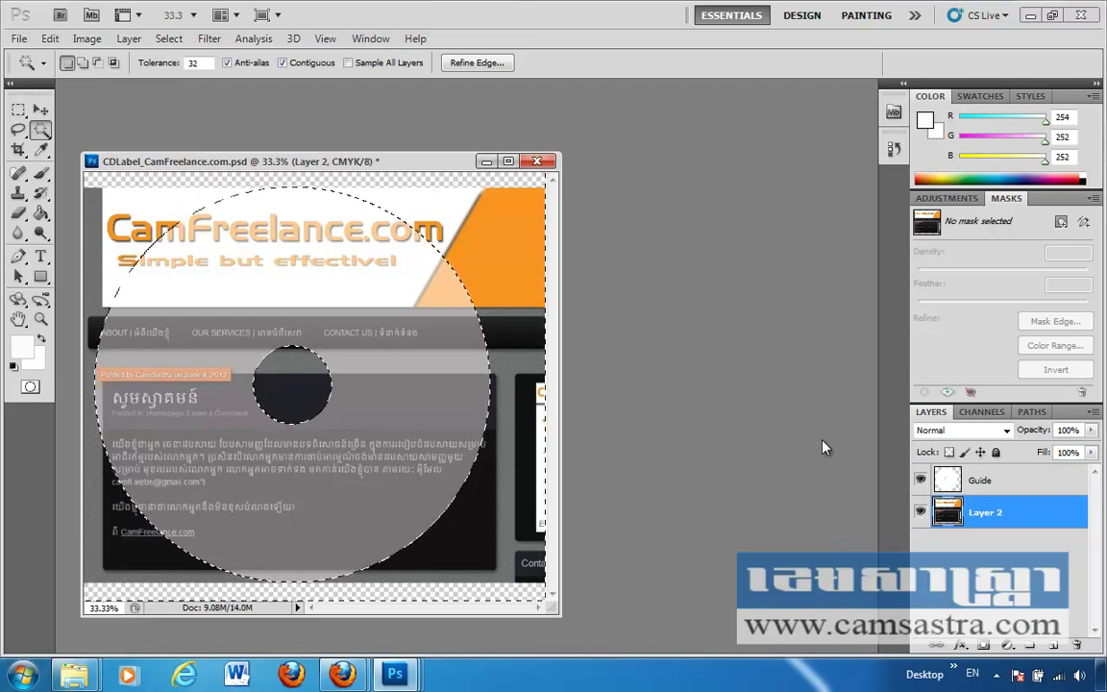
{"action": "key", "text": "Delete"}
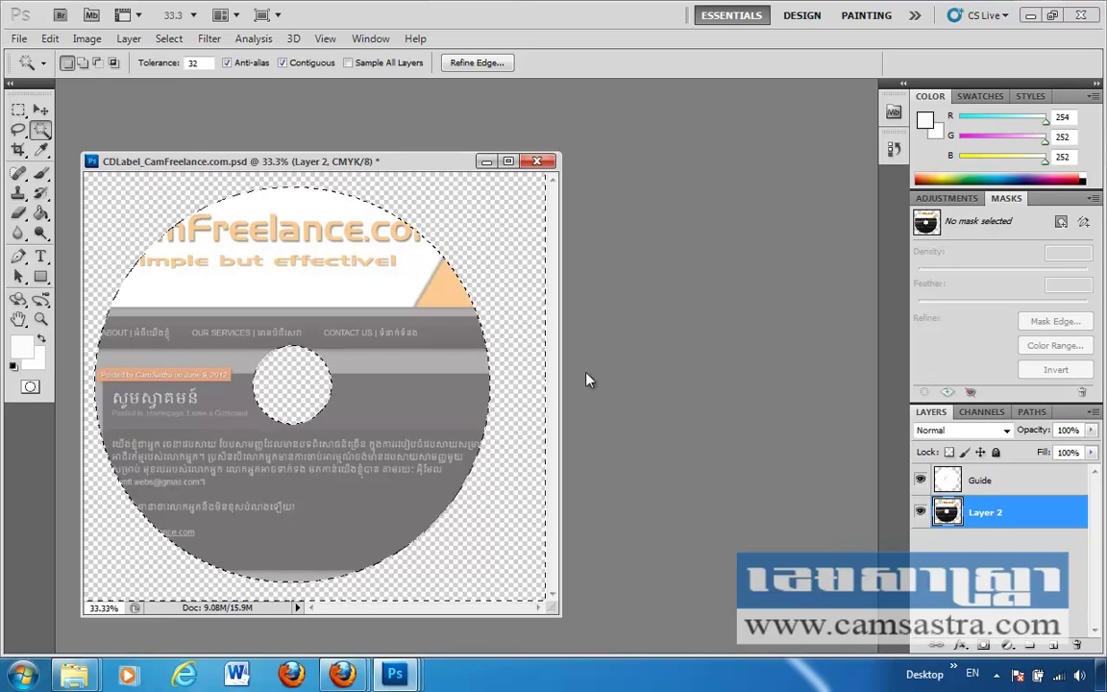
{"action": "left_click_drag", "start_coordinate": [409, 168], "coordinate": [575, 152]}
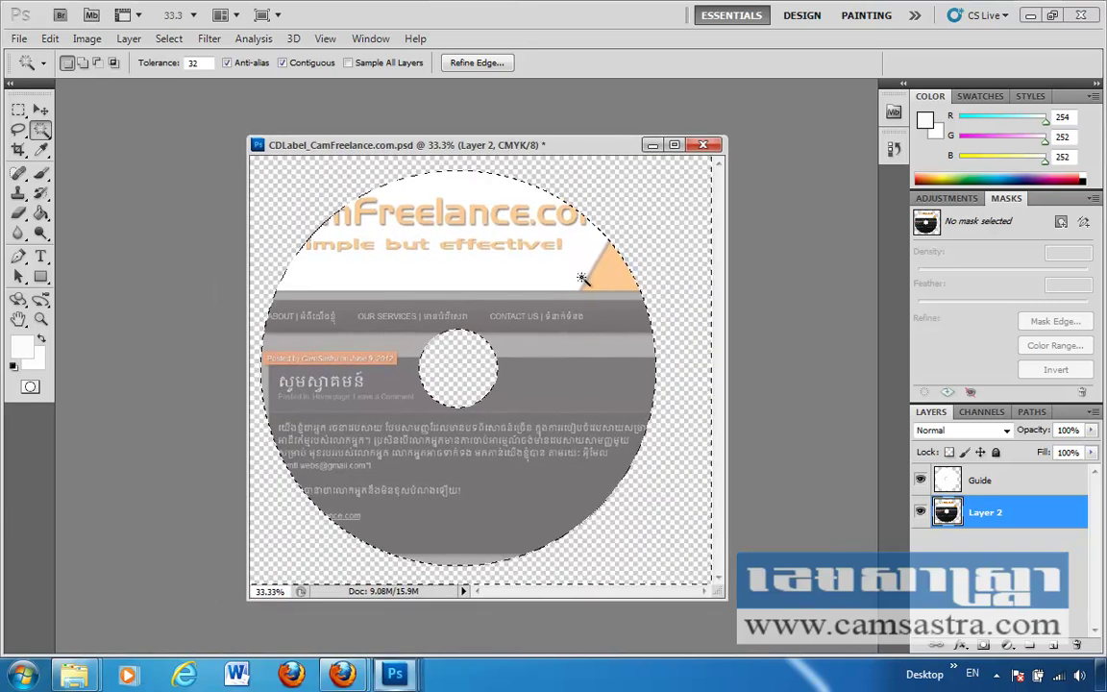
{"action": "left_click", "coordinate": [948, 480]}
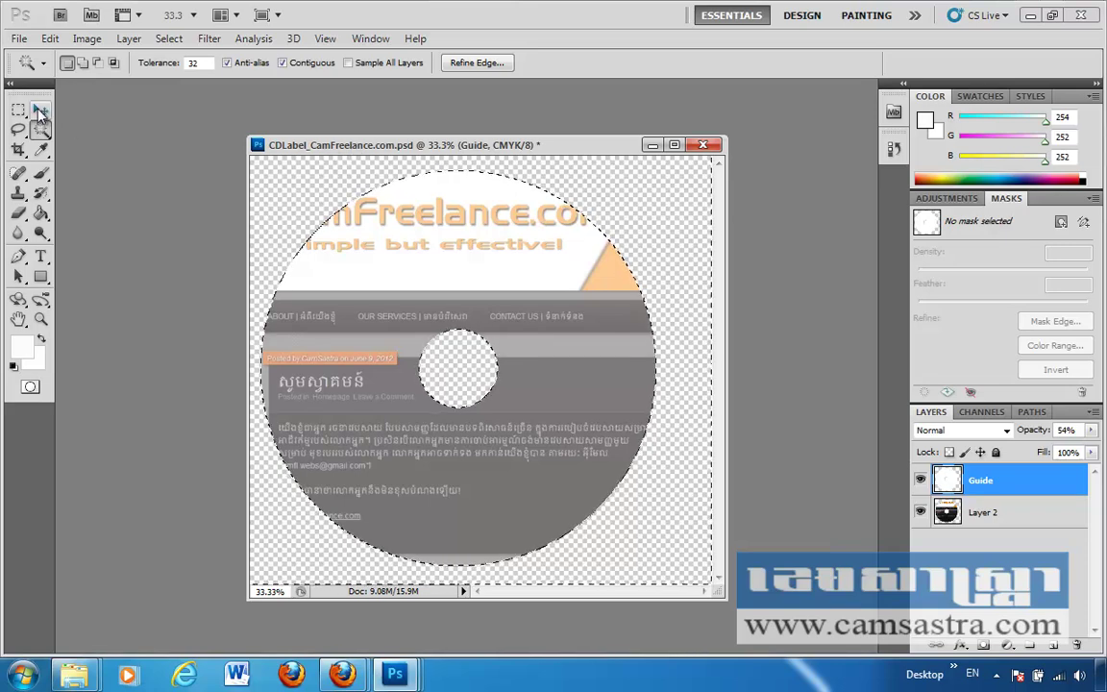
{"action": "key", "text": "v"}
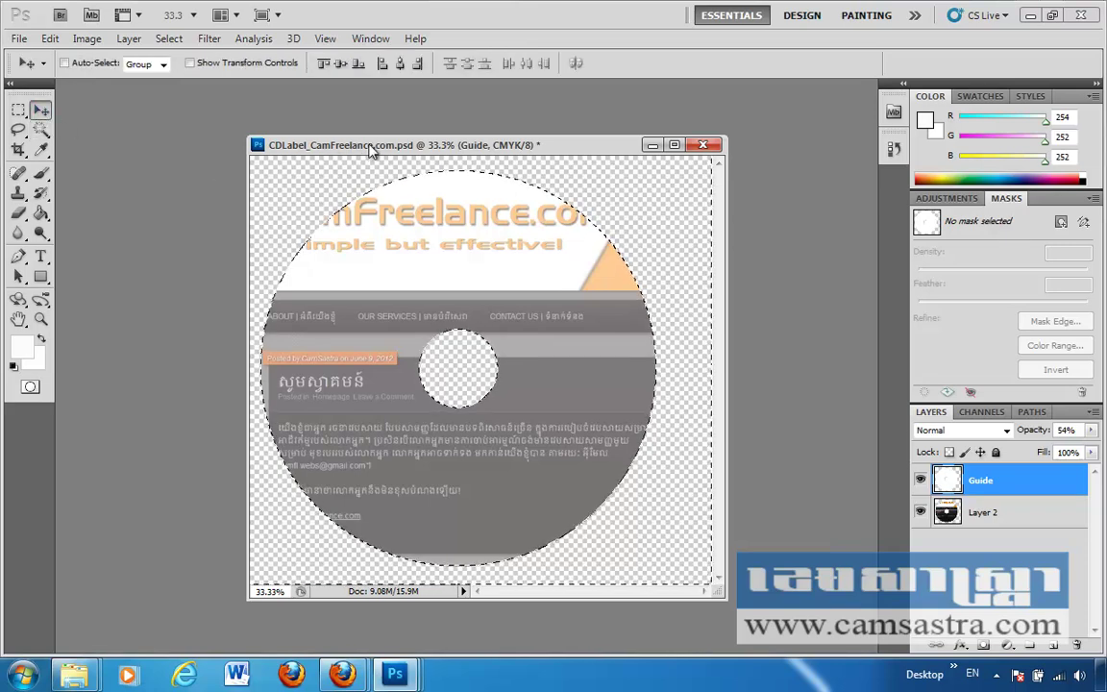
Deselect and delete the Guide layer, leaving only Layer 2.
{"action": "key", "text": "ctrl+d"}
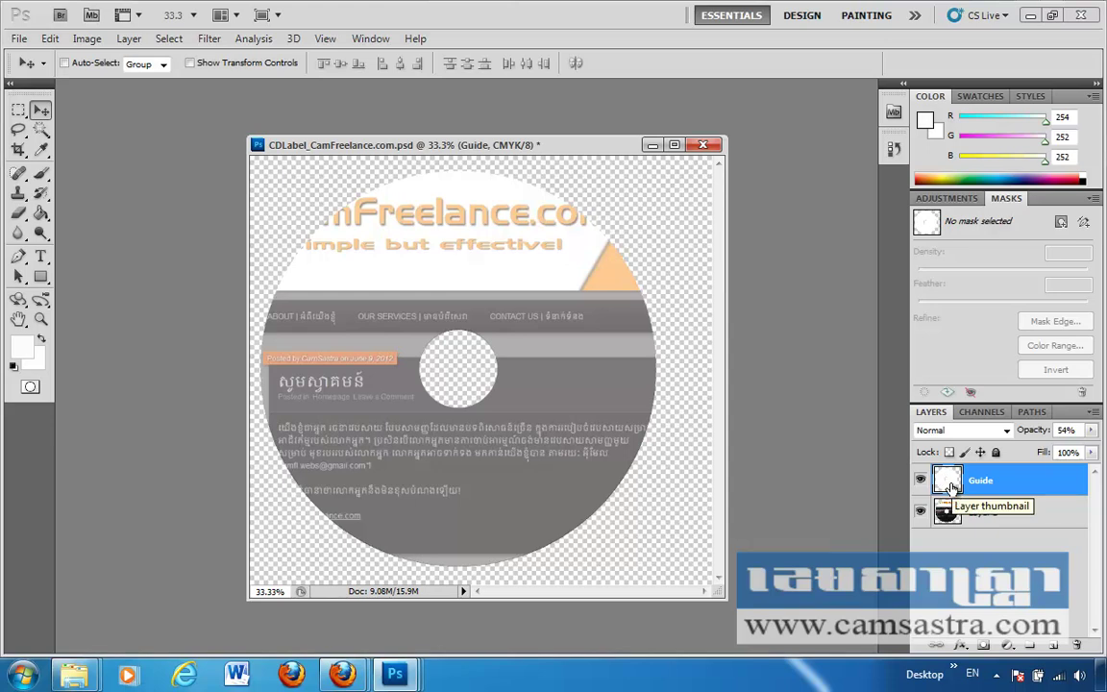
{"action": "key", "text": "Delete"}
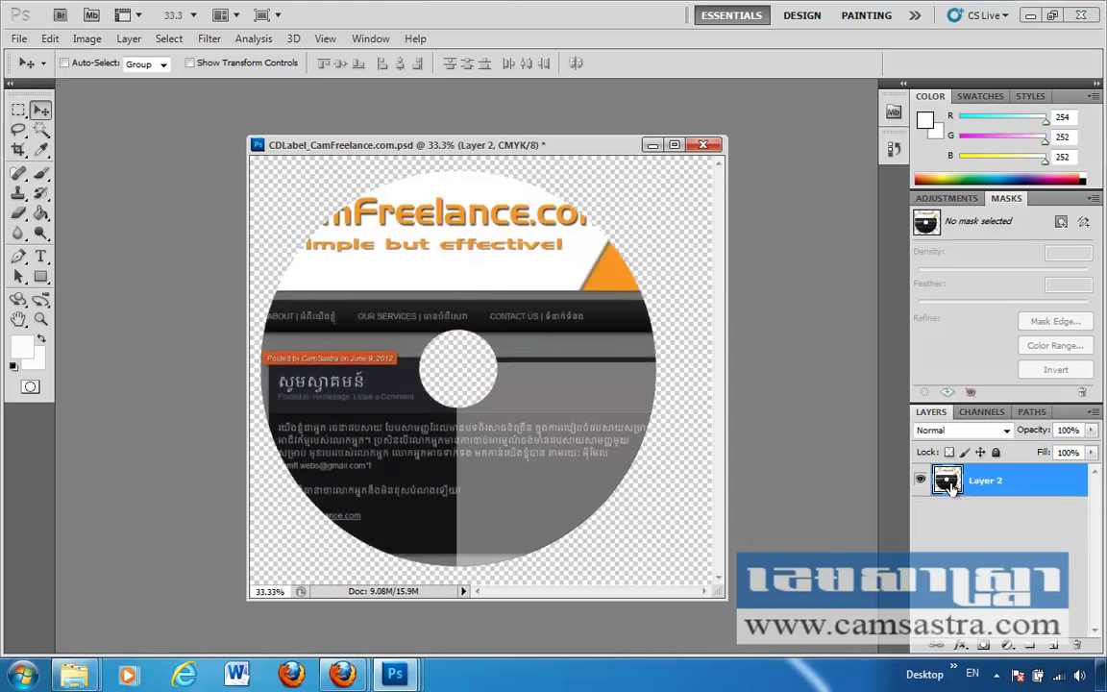